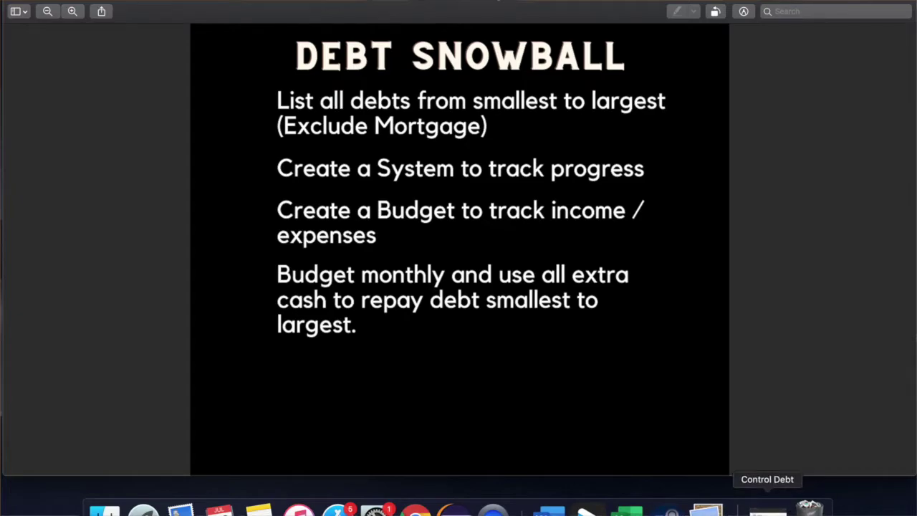
- Restore the Control Debt workbook and select the blank Name cell for the second car payment
{"action": "left_click", "coordinate": [768, 509]}
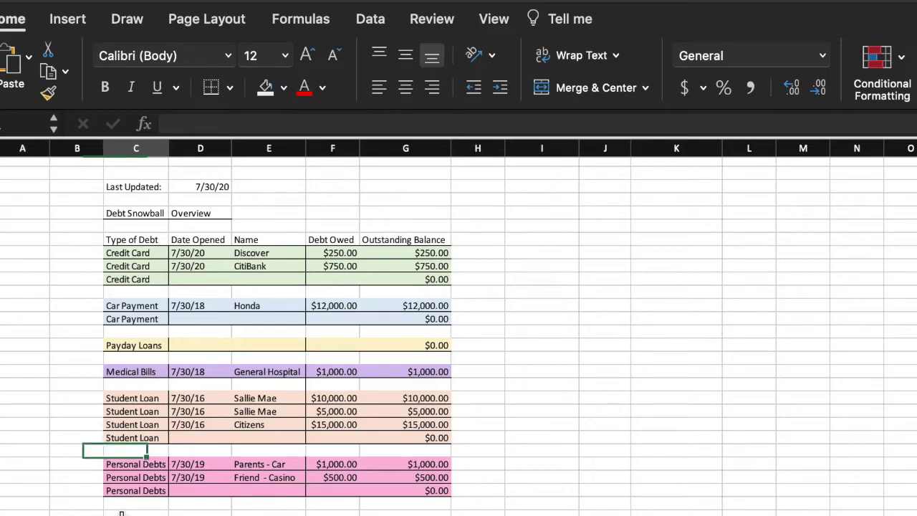
{"action": "left_click_drag", "start_coordinate": [125, 513], "coordinate": [333, 514]}
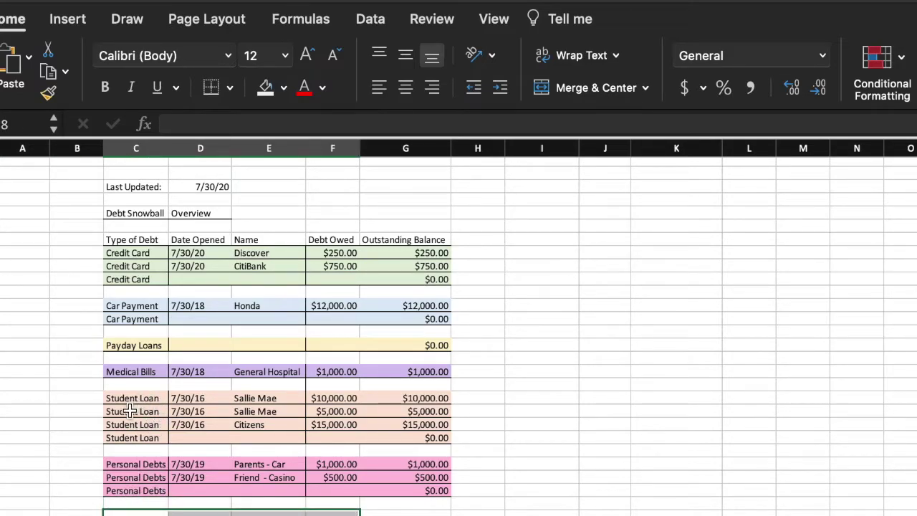
{"action": "left_click", "coordinate": [95, 390]}
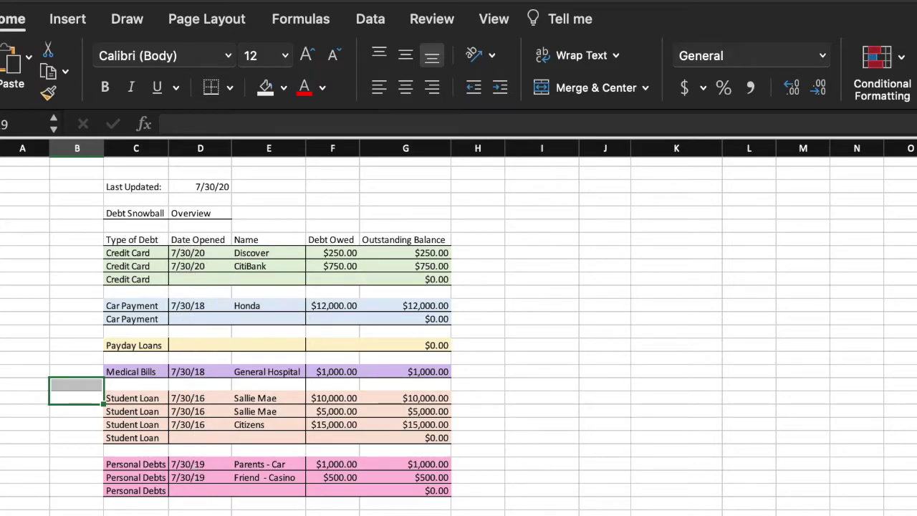
{"action": "left_click", "coordinate": [269, 214]}
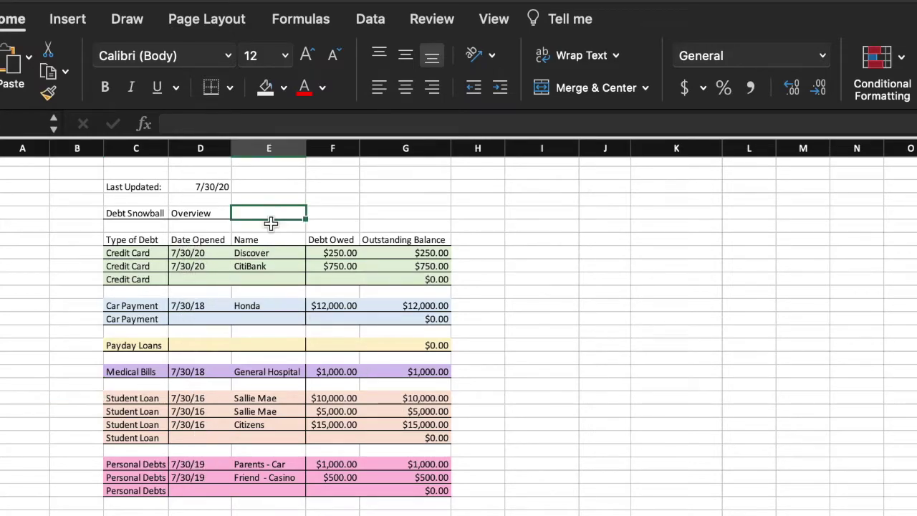
{"action": "left_click", "coordinate": [271, 320]}
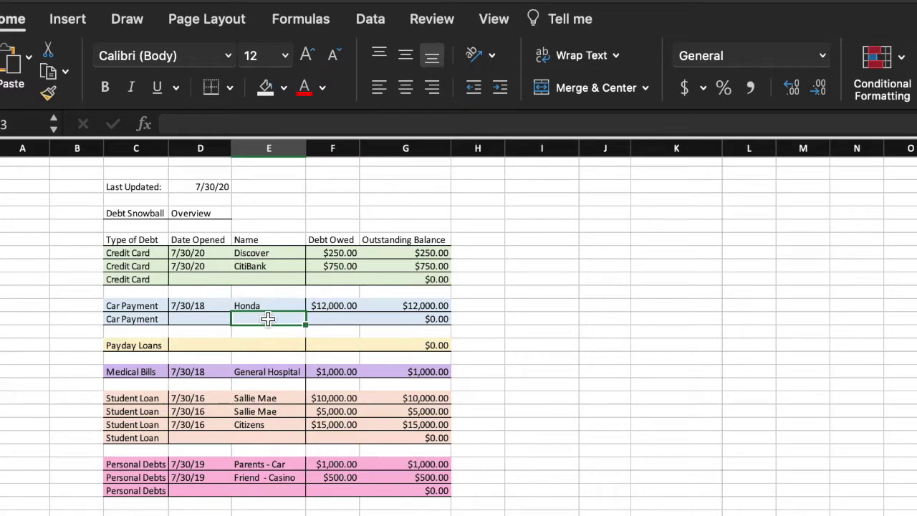
- Name the blank rows 'Honda - Accord' and 'Sallie Mae - Fall Semester', then widen column E
{"action": "type", "text": "Honda"}
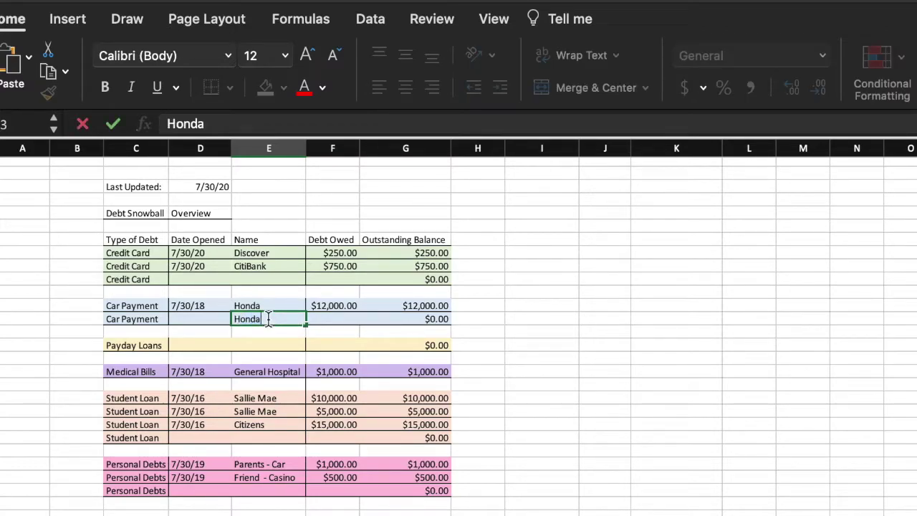
{"action": "type", "text": " - Accord"}
{"action": "left_click", "coordinate": [707, 369]}
{"action": "left_click", "coordinate": [266, 304]}
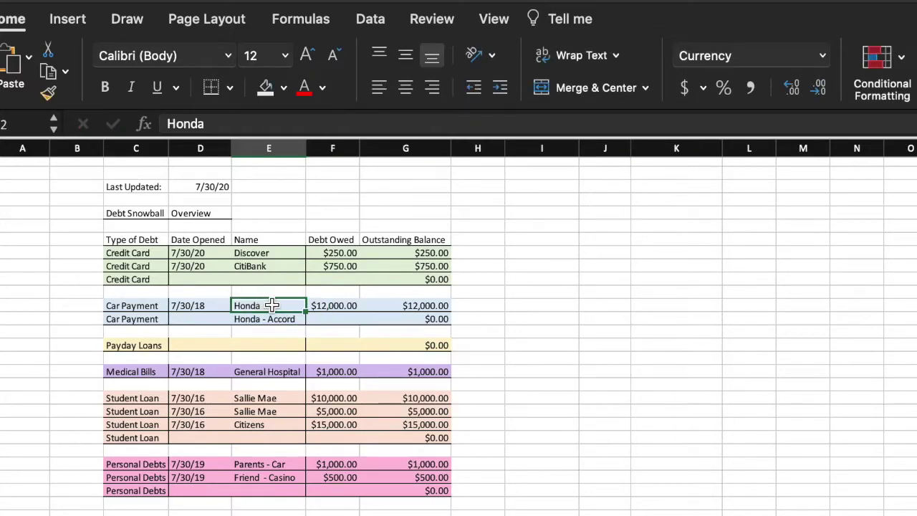
{"action": "left_click", "coordinate": [256, 126]}
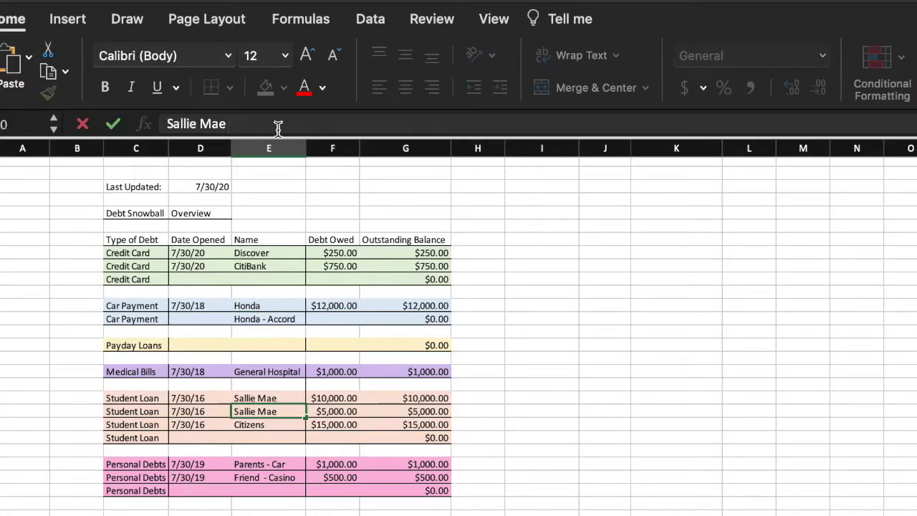
{"action": "type", "text": "- Fall Semester"}
{"action": "left_click", "coordinate": [742, 319]}
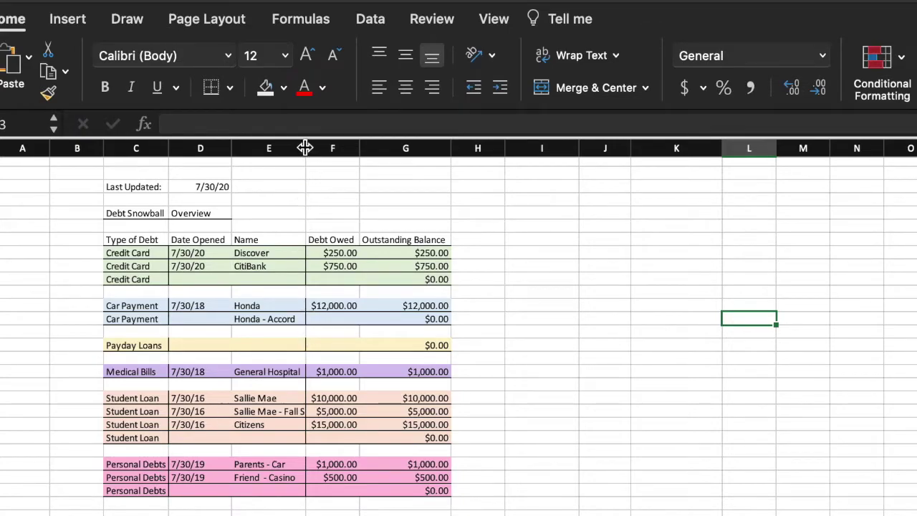
{"action": "left_click_drag", "start_coordinate": [306, 148], "coordinate": [347, 148]}
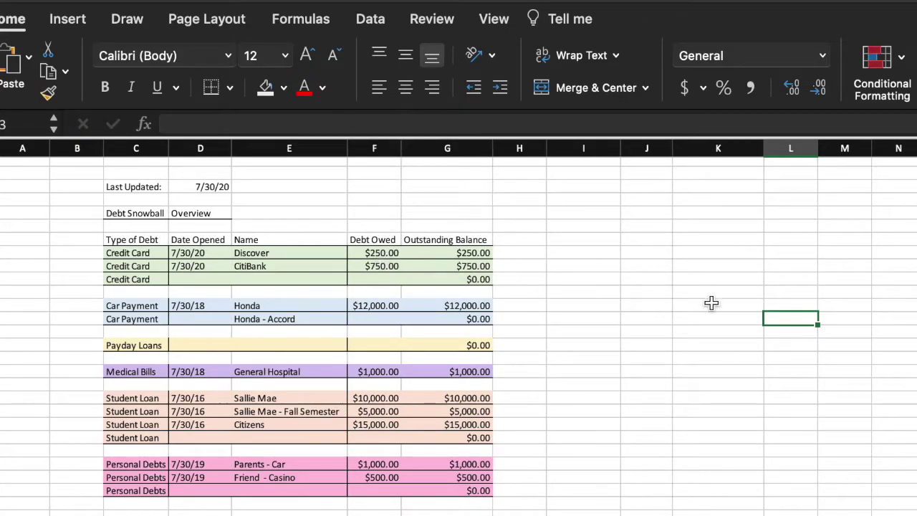
{"action": "left_click", "coordinate": [720, 346]}
- Select E5:G23 (Name, Debt Owed, Outstanding Balance) from the header through Personal Debts and copy it
{"action": "left_click", "coordinate": [374, 199]}
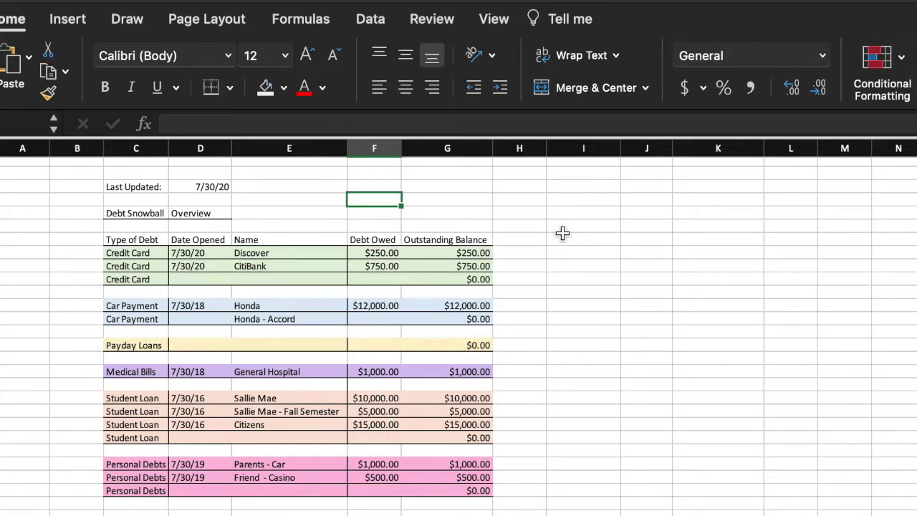
{"action": "left_click", "coordinate": [479, 224]}
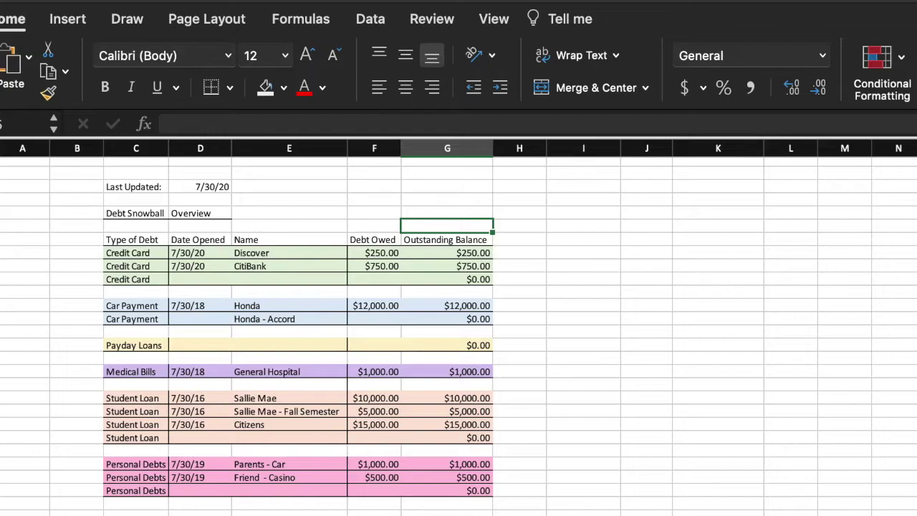
{"action": "left_click", "coordinate": [36, 172]}
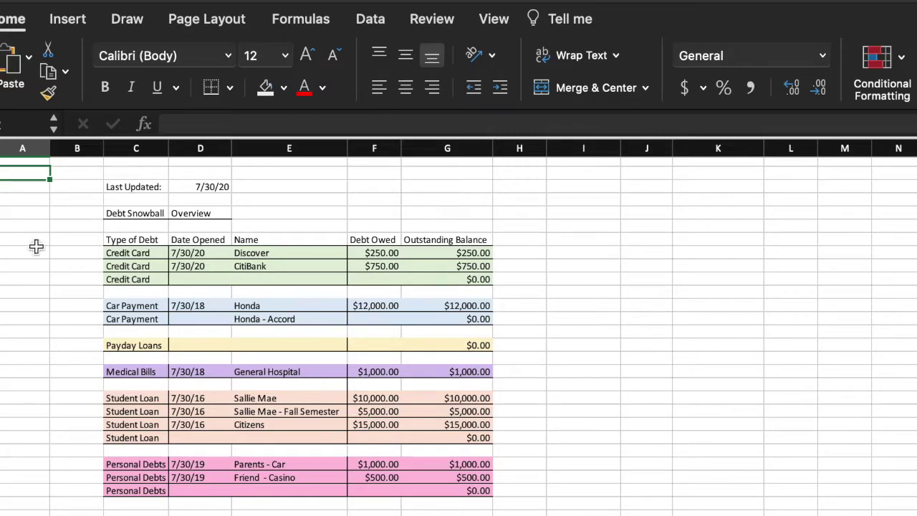
{"action": "left_click_drag", "start_coordinate": [96, 253], "coordinate": [91, 281]}
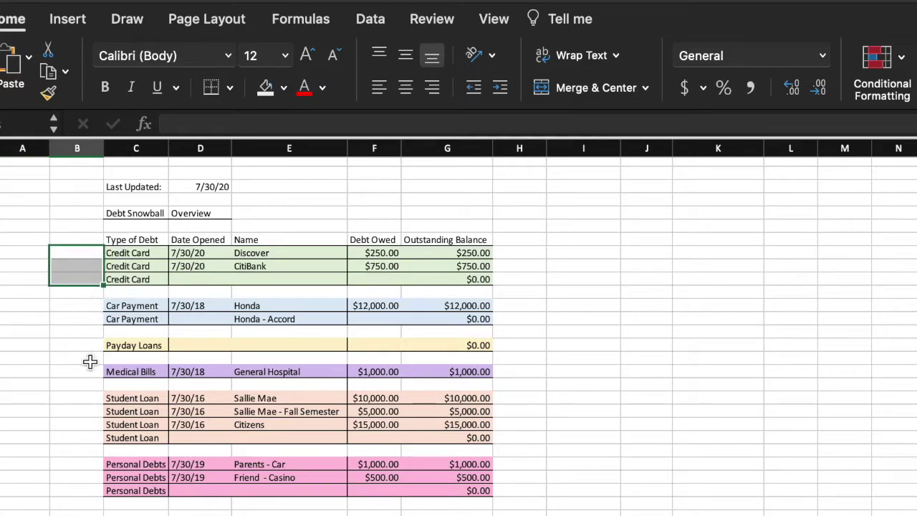
{"action": "left_click_drag", "start_coordinate": [91, 435], "coordinate": [84, 394]}
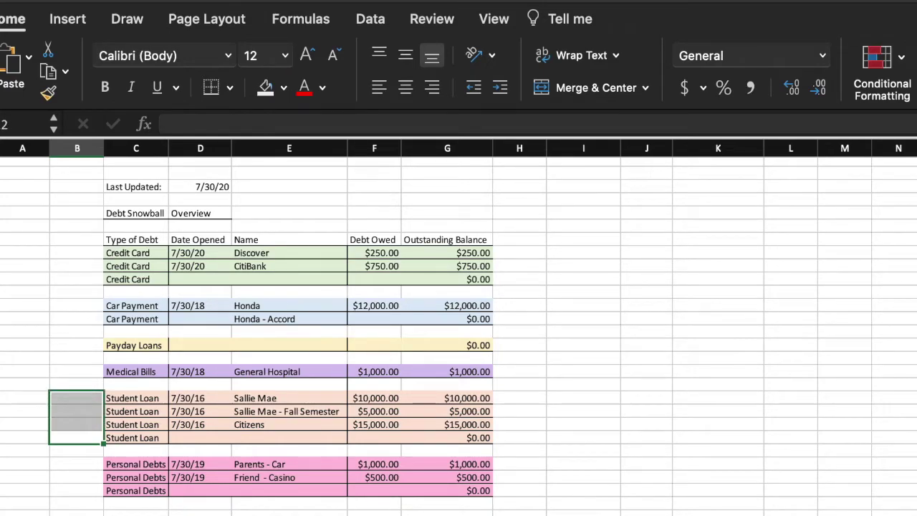
{"action": "left_click", "coordinate": [275, 213]}
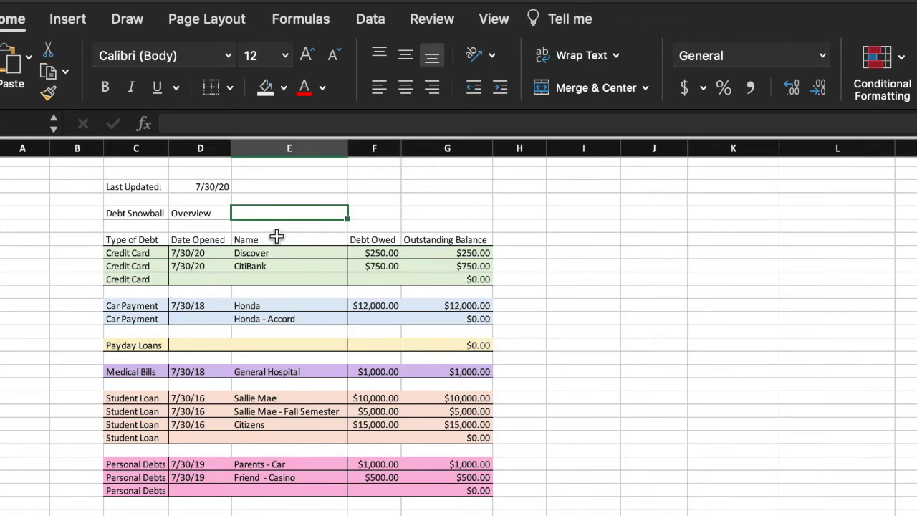
{"action": "left_click", "coordinate": [276, 240]}
{"action": "left_click_drag", "start_coordinate": [276, 239], "coordinate": [435, 491]}
{"action": "key", "text": "super+c"}
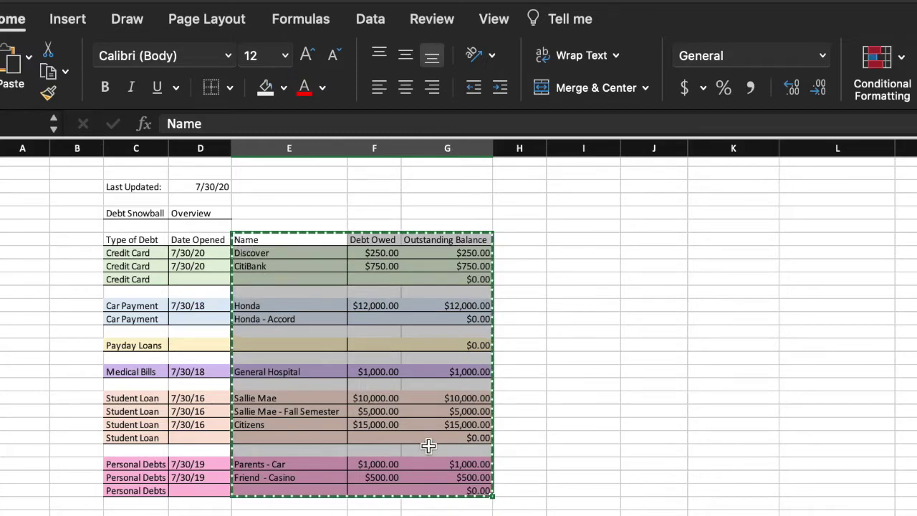
{"action": "left_click", "coordinate": [653, 238]}
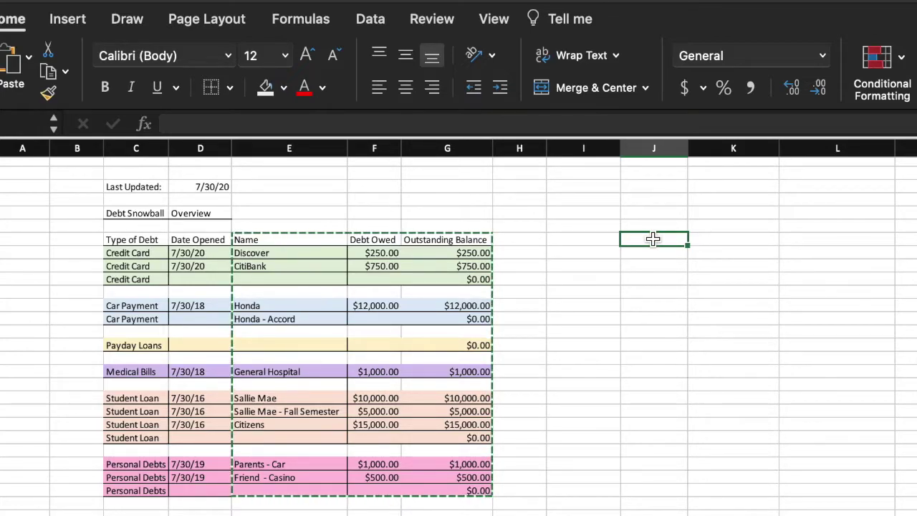
{"action": "key", "text": "super+v"}
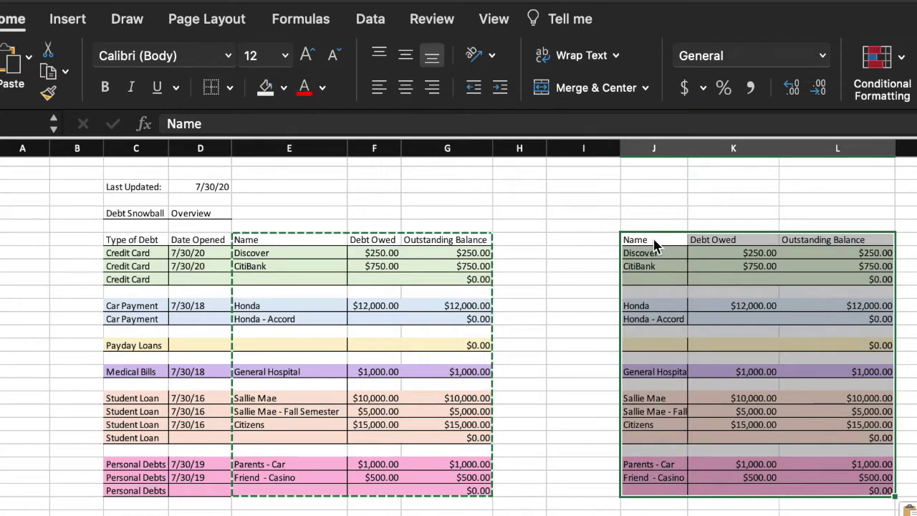
{"action": "double_click", "coordinate": [780, 146]}
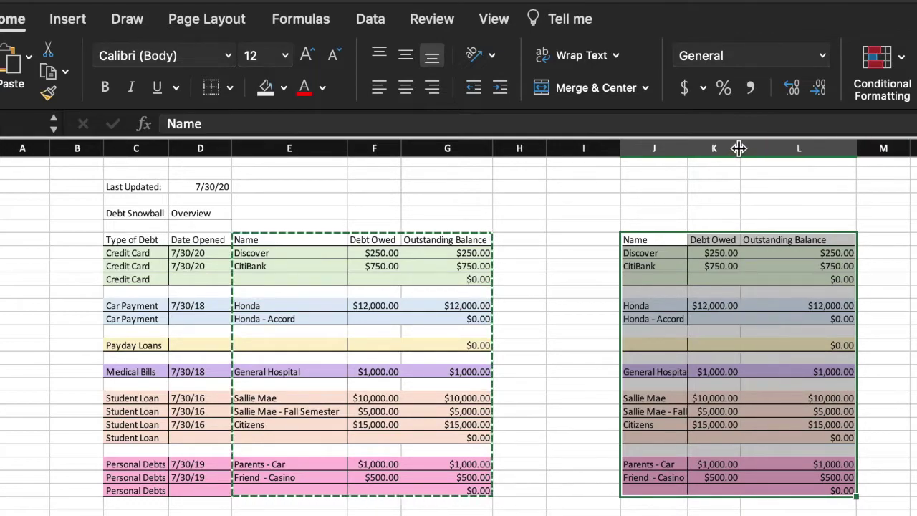
{"action": "left_click_drag", "start_coordinate": [740, 147], "coordinate": [792, 147]}
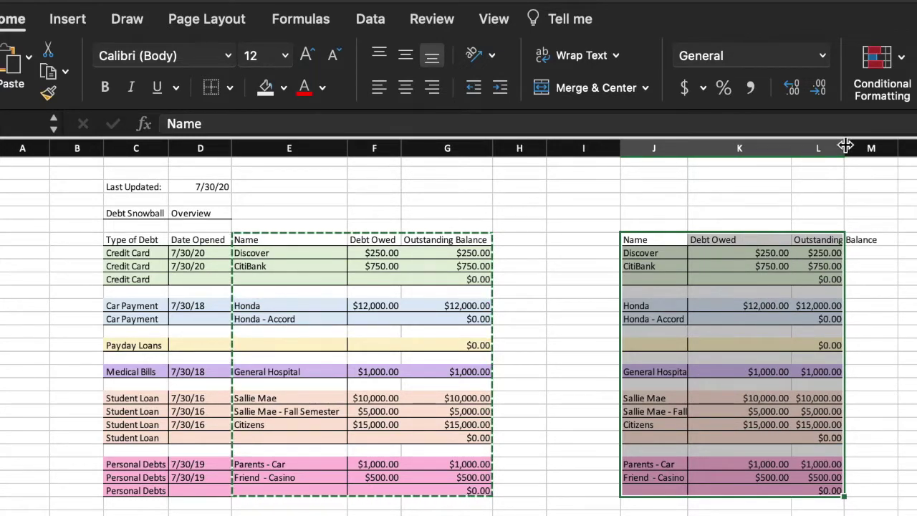
{"action": "double_click", "coordinate": [845, 147]}
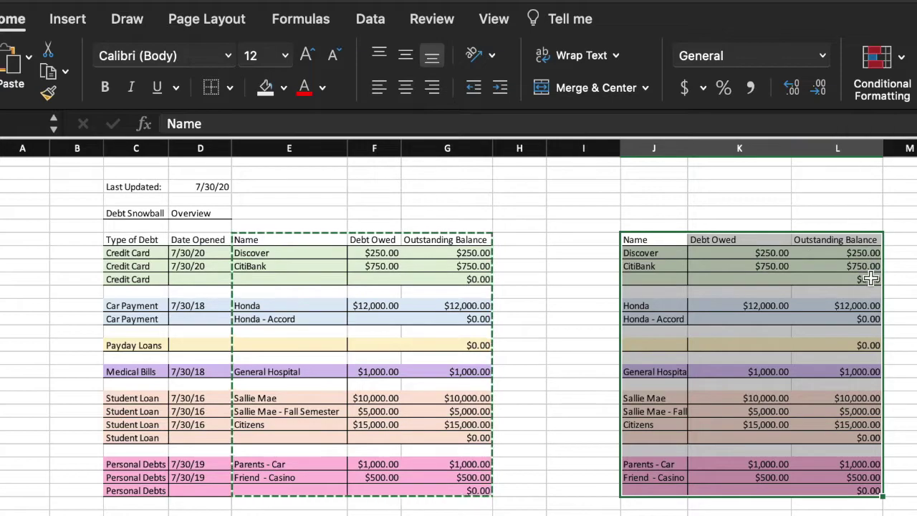
{"action": "left_click", "coordinate": [740, 509]}
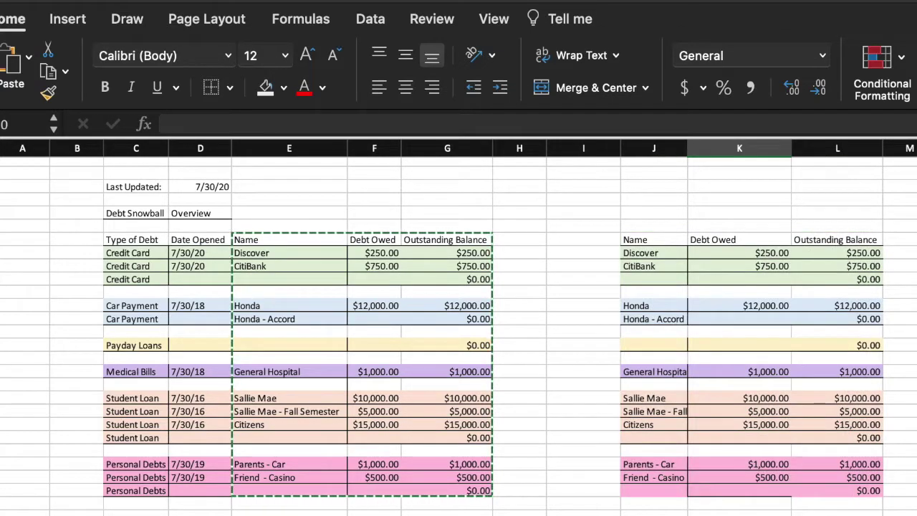
{"action": "double_click", "coordinate": [687, 148]}
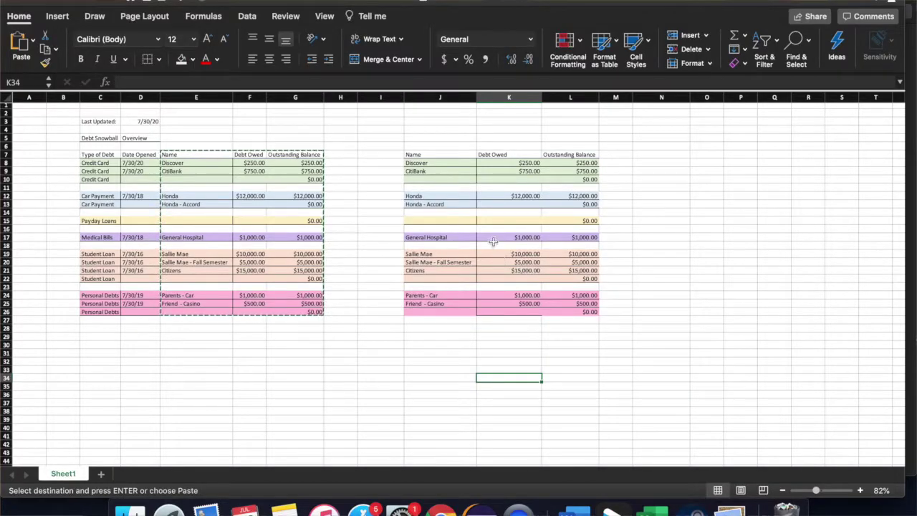
{"action": "left_click", "coordinate": [566, 221]}
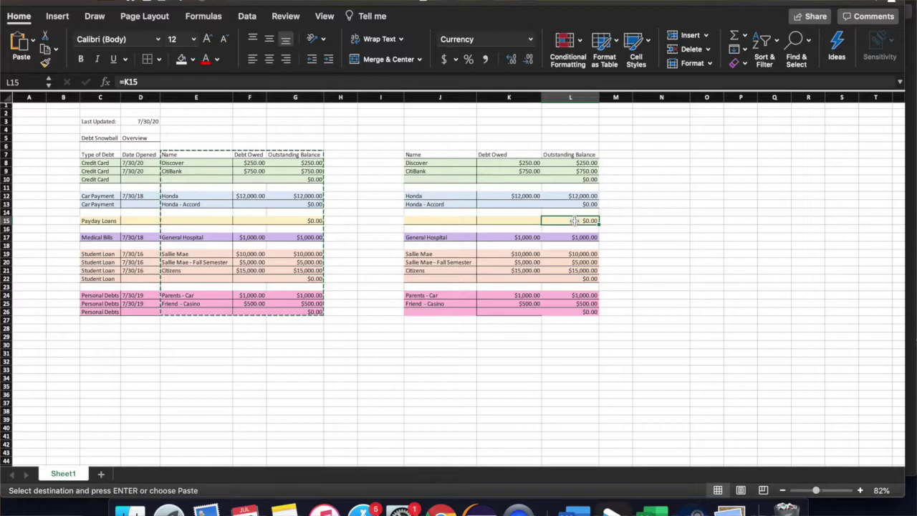
- Enter 100 as the payday debt owed in K15 and set its balance L15 to =K15
{"action": "left_click", "coordinate": [519, 220]}
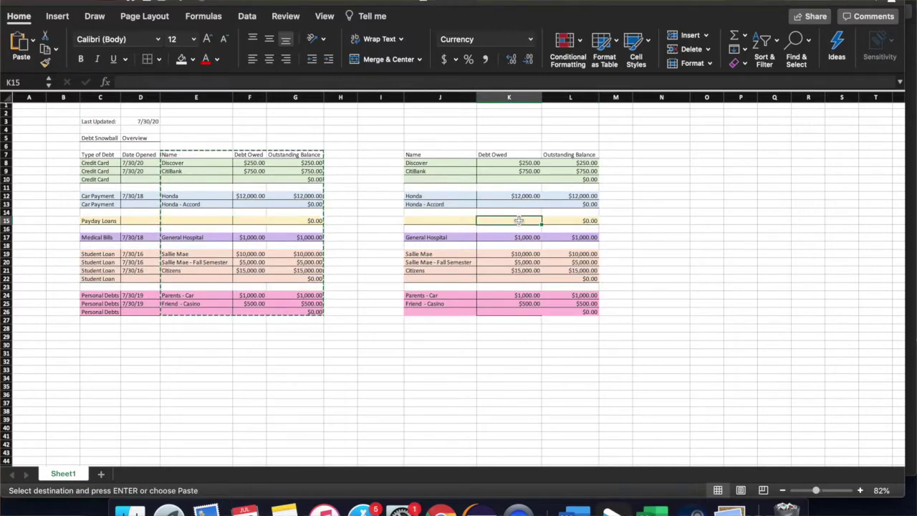
{"action": "left_click", "coordinate": [559, 196]}
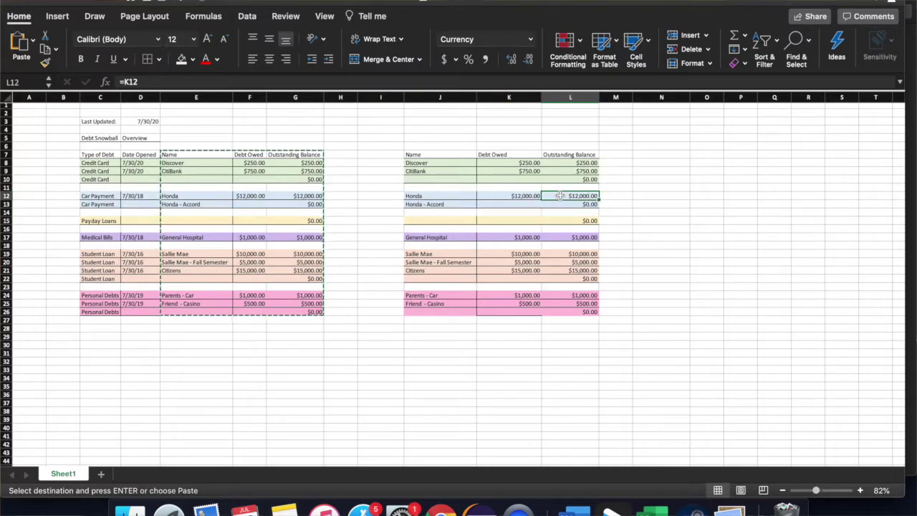
{"action": "left_click", "coordinate": [519, 195]}
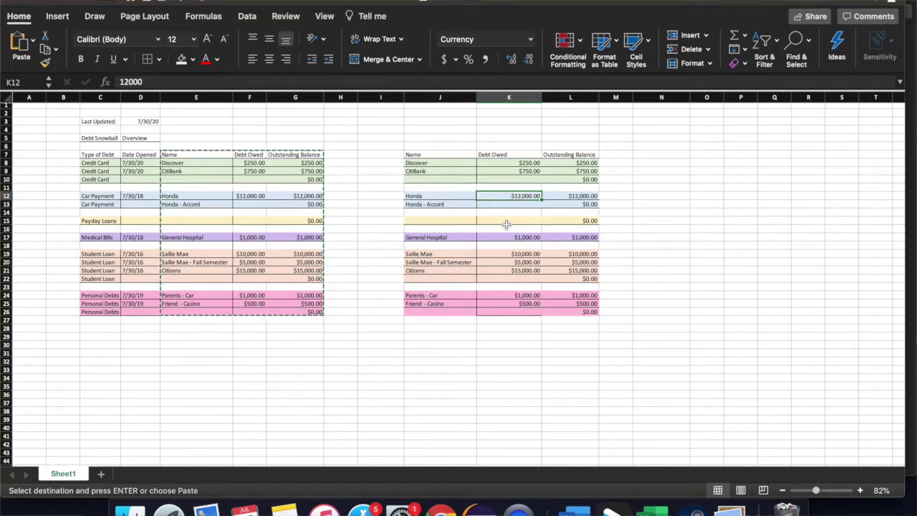
{"action": "left_click", "coordinate": [506, 221]}
{"action": "type", "text": "100"}
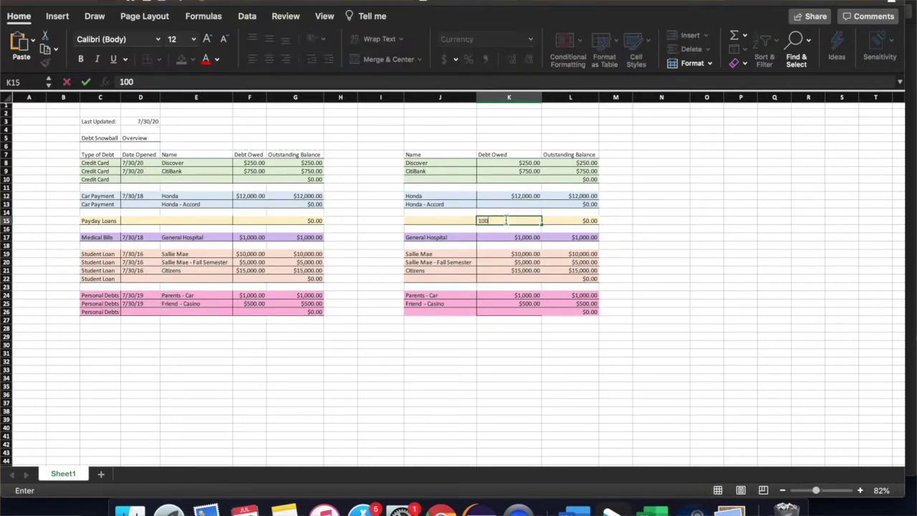
{"action": "key", "text": "Return"}
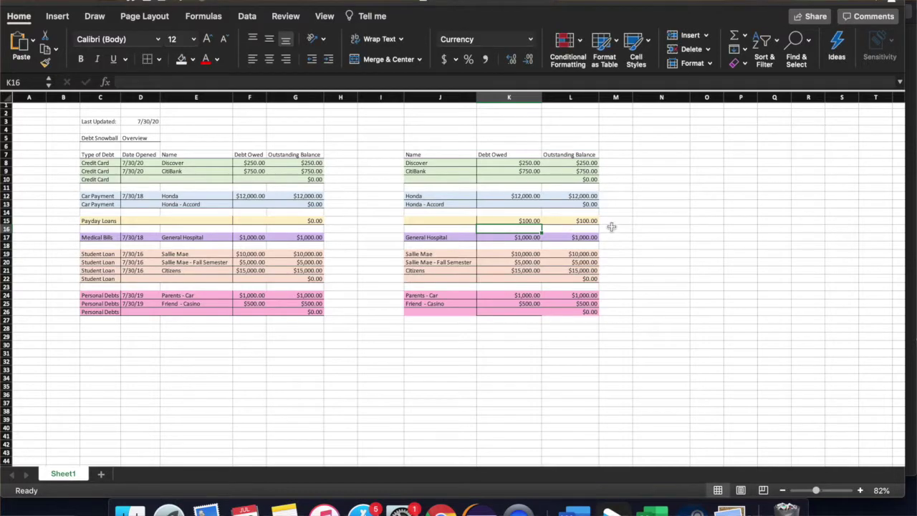
{"action": "left_click", "coordinate": [591, 220]}
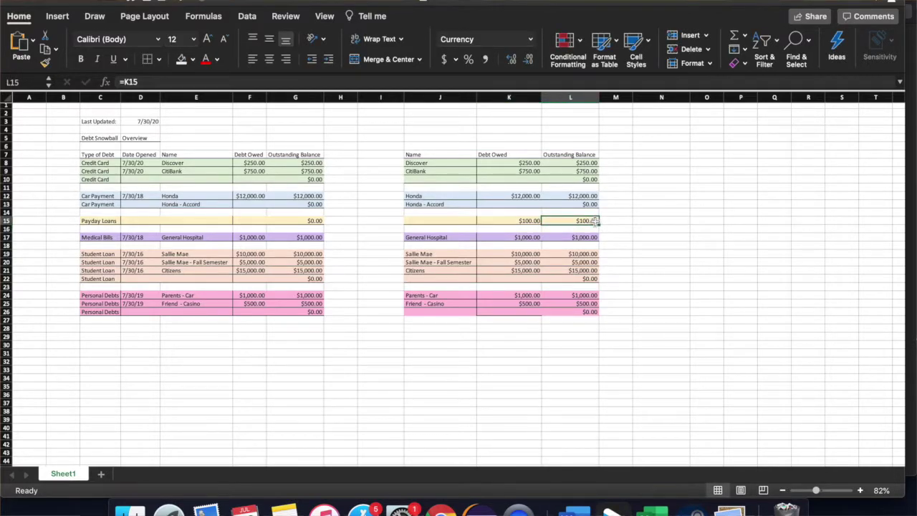
{"action": "key", "text": "Delete"}
{"action": "type", "text": "="}
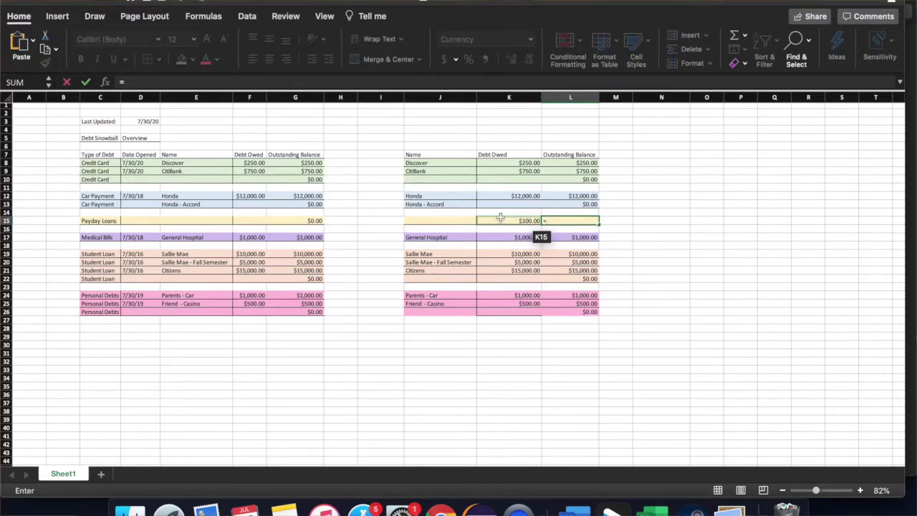
{"action": "left_click", "coordinate": [506, 221]}
{"action": "key", "text": "Return"}
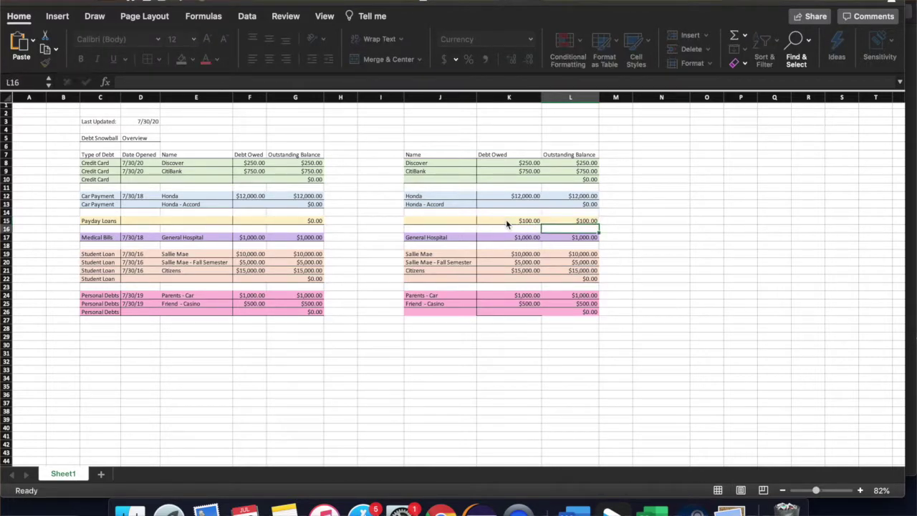
- Change the payday amount to 200 and name the row 'Friday Payday'
{"action": "left_click", "coordinate": [506, 220]}
{"action": "type", "text": "200"}
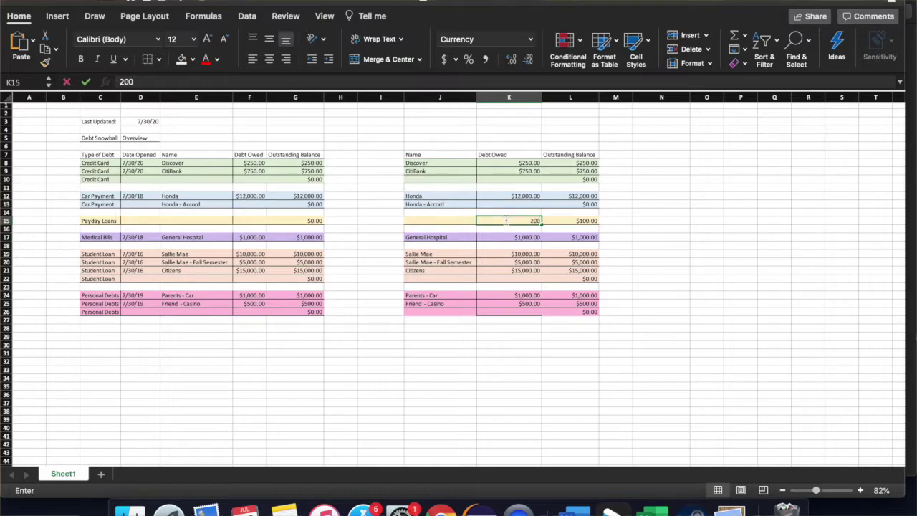
{"action": "left_click", "coordinate": [439, 222]}
{"action": "type", "text": "F"}
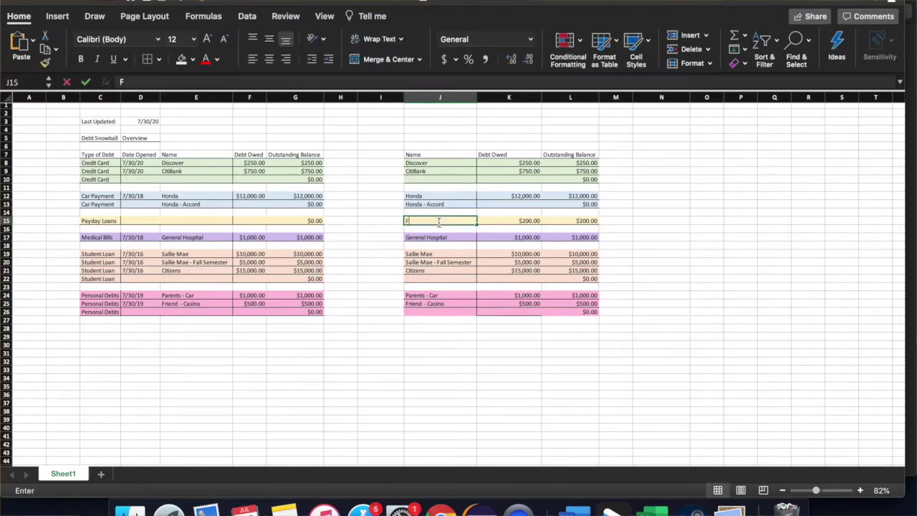
{"action": "type", "text": "riday Payday"}
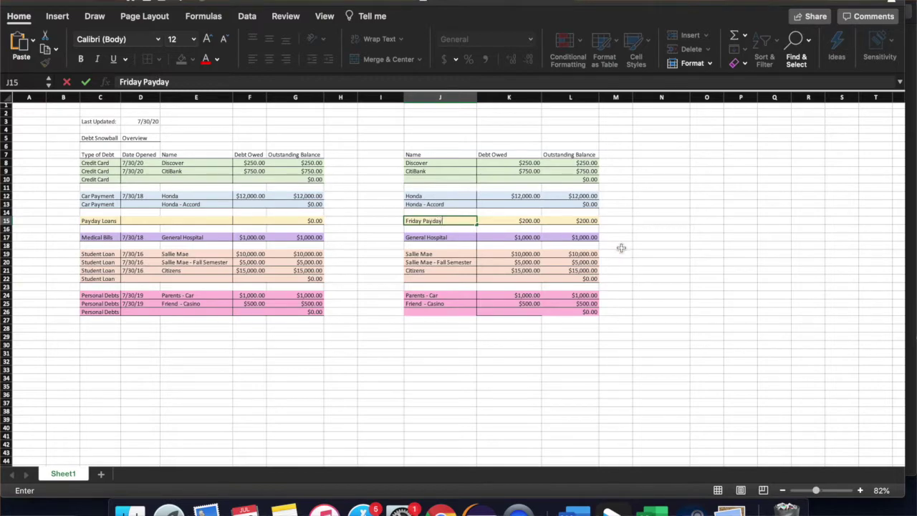
{"action": "left_click", "coordinate": [662, 240]}
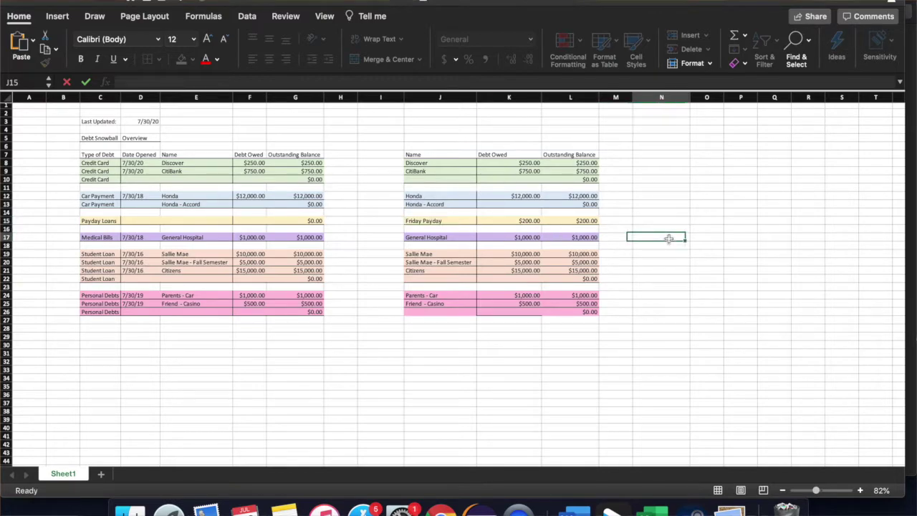
{"action": "left_click", "coordinate": [737, 230]}
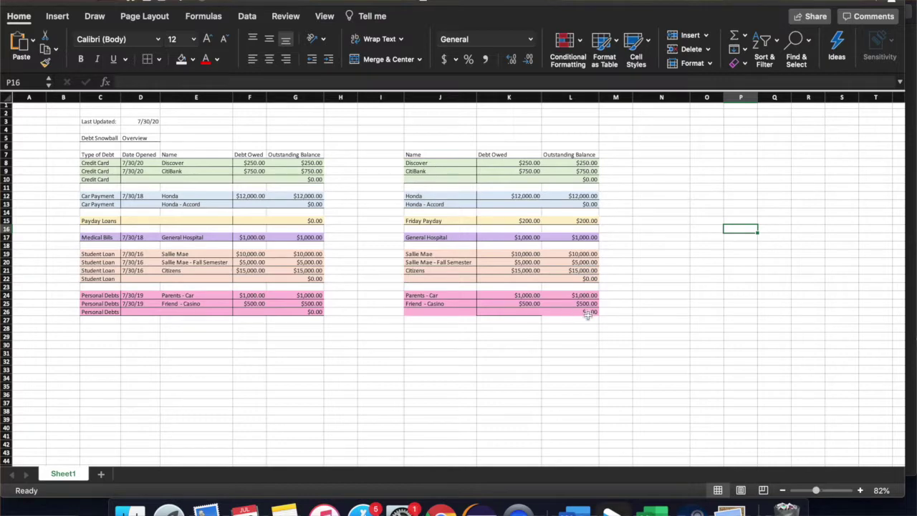
{"action": "left_click_drag", "start_coordinate": [423, 163], "coordinate": [559, 310]}
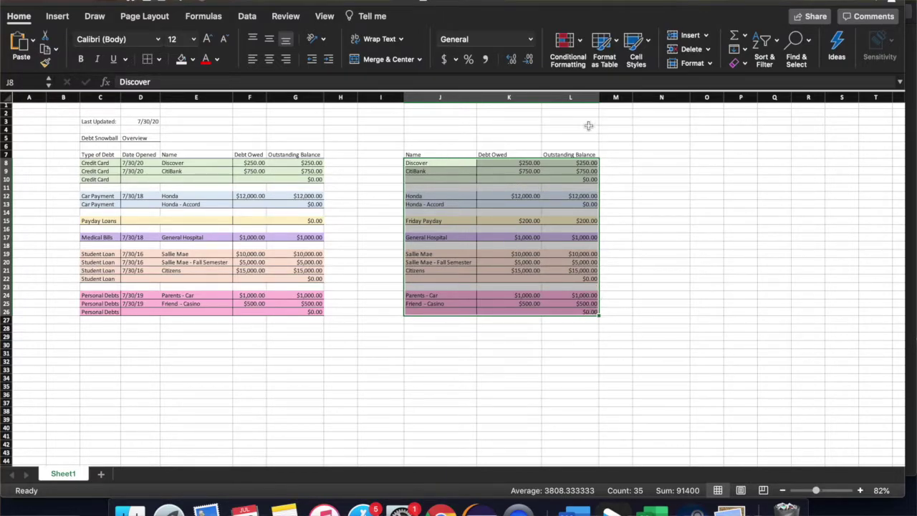
- Sort the copied list J8:L26 by Debt Owed, Smallest to Largest
{"action": "left_click", "coordinate": [251, 19]}
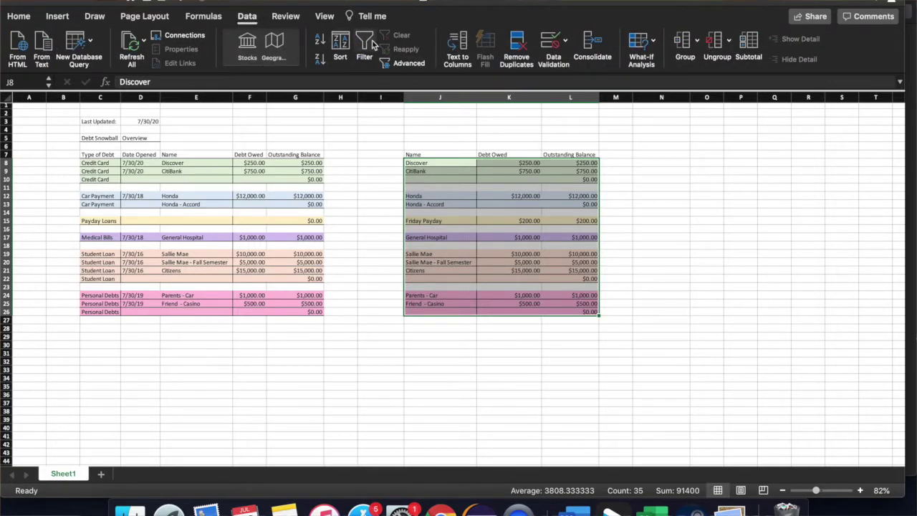
{"action": "left_click", "coordinate": [343, 44]}
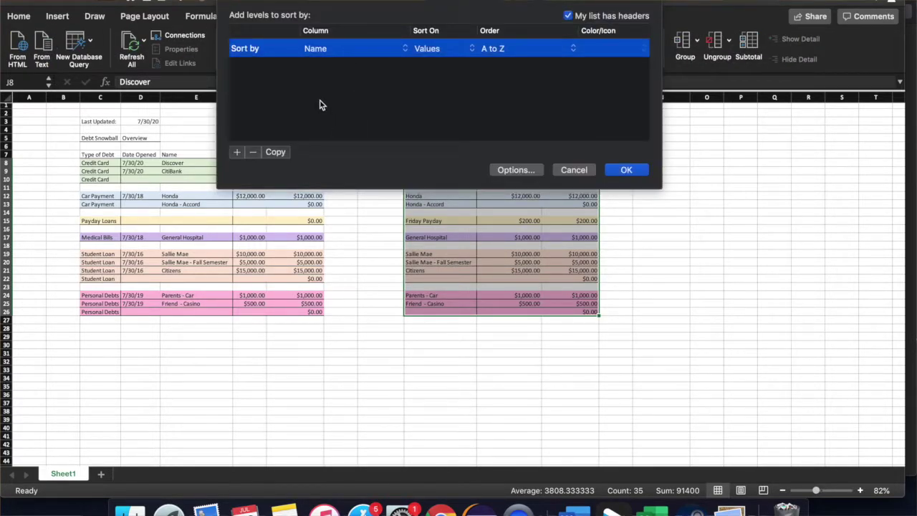
{"action": "left_click", "coordinate": [323, 53]}
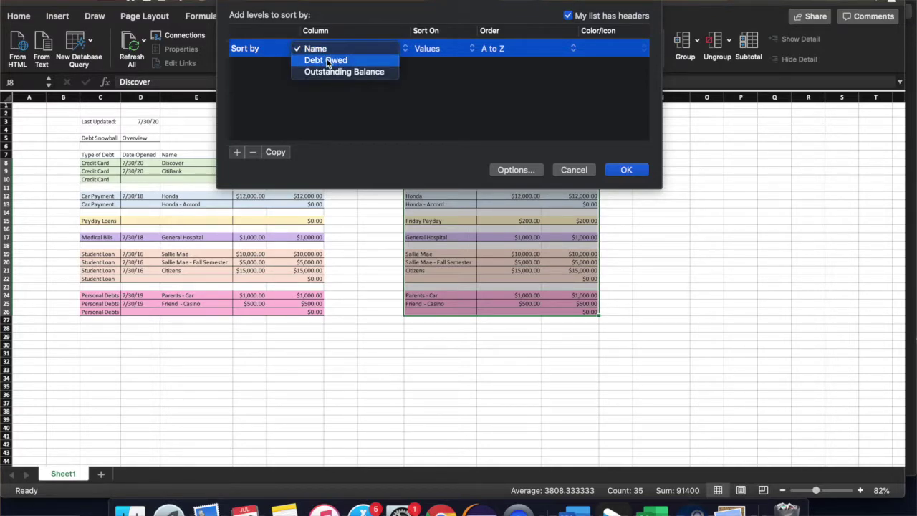
{"action": "left_click", "coordinate": [327, 61]}
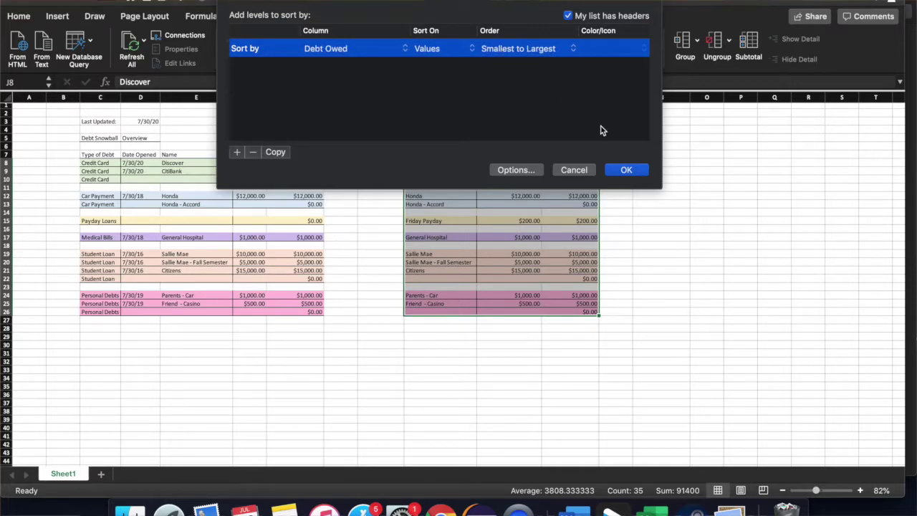
{"action": "left_click", "coordinate": [625, 171]}
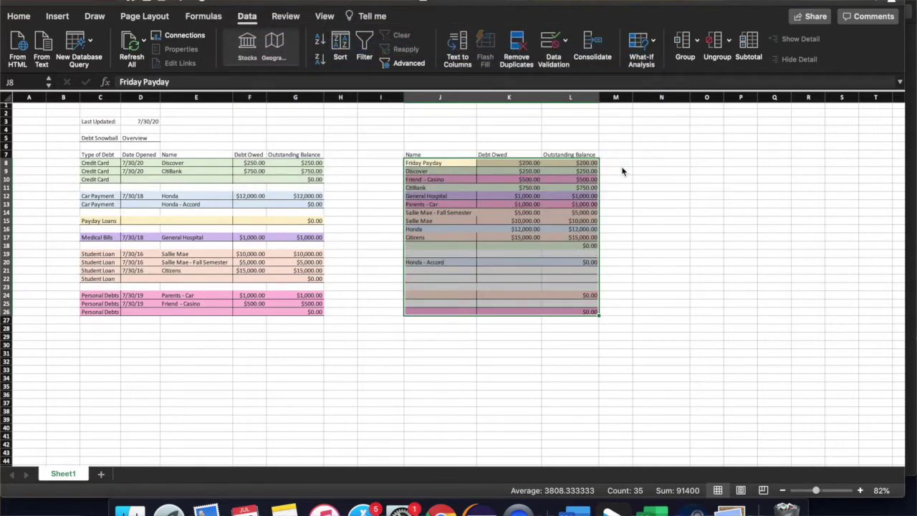
{"action": "left_click", "coordinate": [628, 285]}
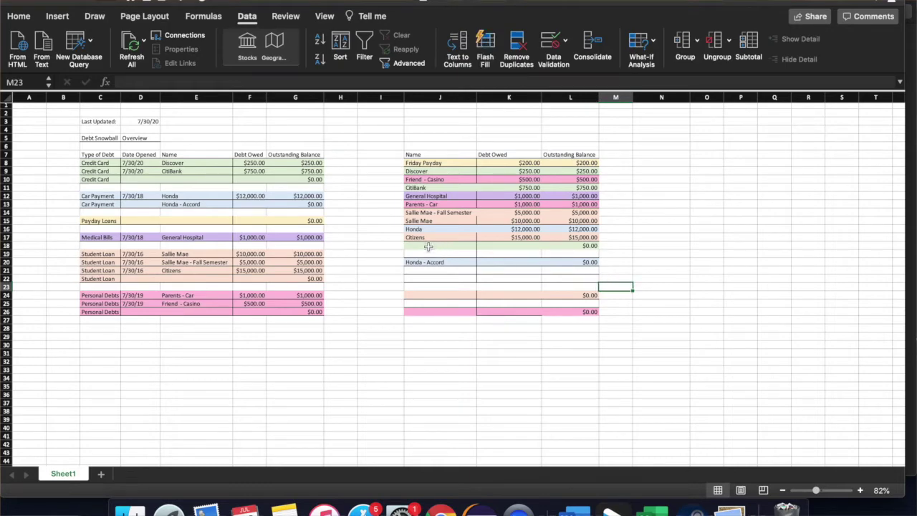
{"action": "mouse_move", "coordinate": [427, 247]}
{"action": "left_mouse_down"}
{"action": "mouse_move", "coordinate": [512, 260]}
{"action": "mouse_move", "coordinate": [573, 291]}
{"action": "mouse_move", "coordinate": [565, 316]}
{"action": "left_mouse_up"}
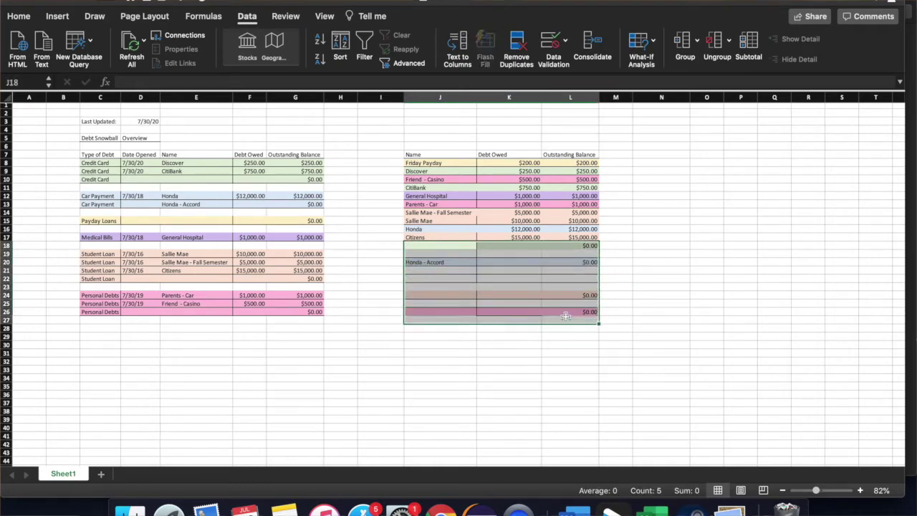
- Delete contents and apply No Border and No Fill to the empty rows J18:L27
{"action": "key", "text": "Delete"}
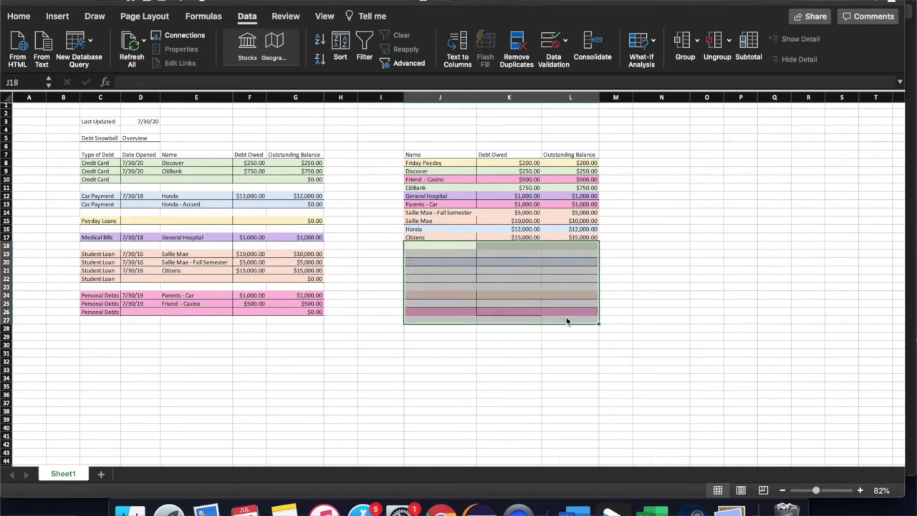
{"action": "left_click", "coordinate": [32, 17]}
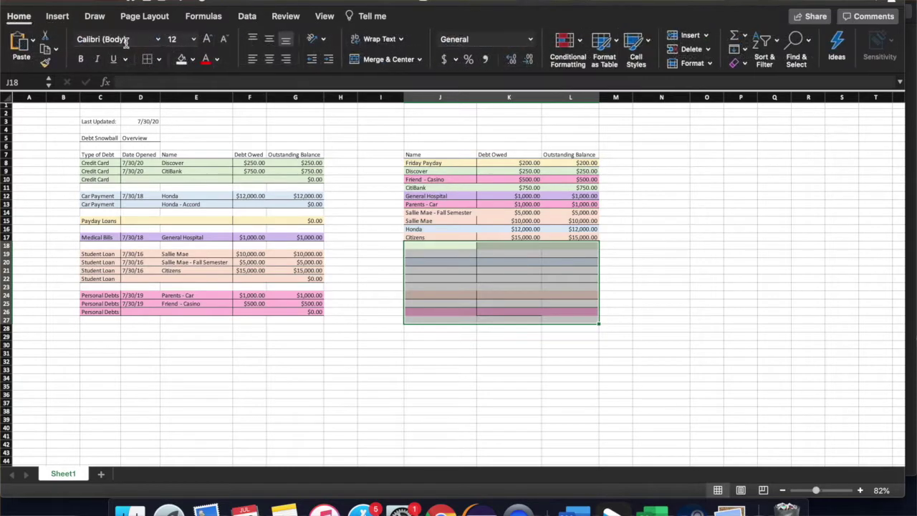
{"action": "left_click", "coordinate": [160, 60]}
{"action": "left_click", "coordinate": [194, 161]}
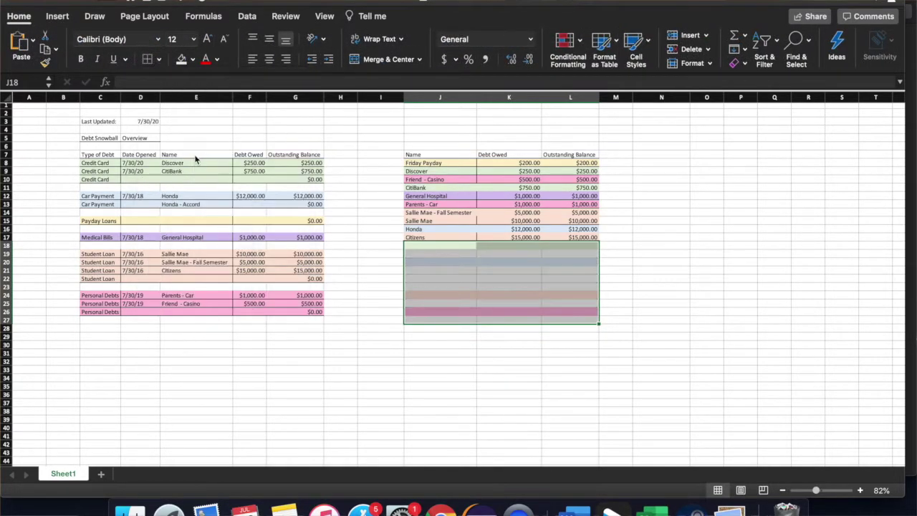
{"action": "left_click", "coordinate": [182, 59]}
{"action": "left_click", "coordinate": [507, 296]}
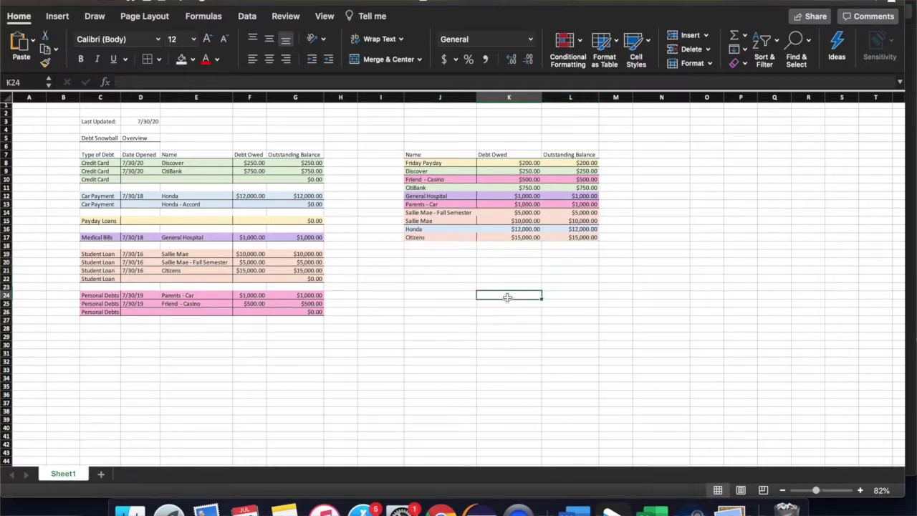
{"action": "left_click_drag", "start_coordinate": [438, 164], "coordinate": [436, 239]}
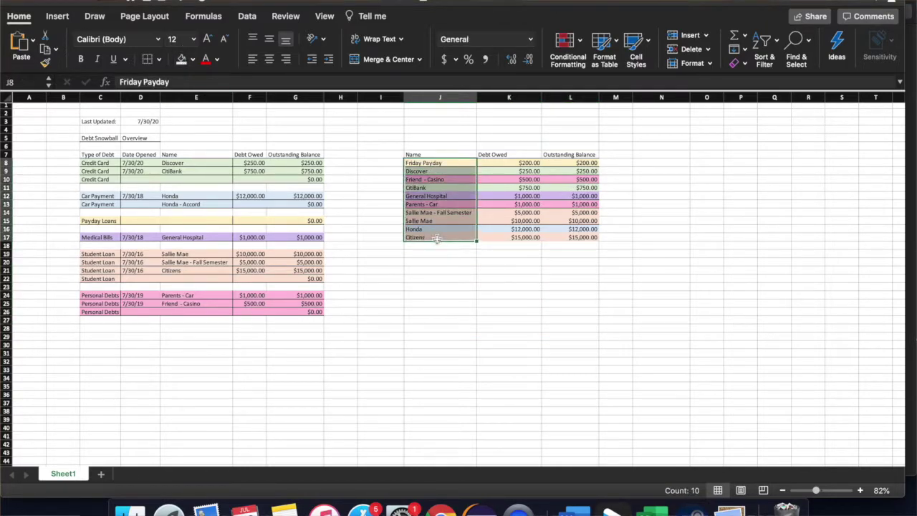
{"action": "left_click", "coordinate": [159, 59]}
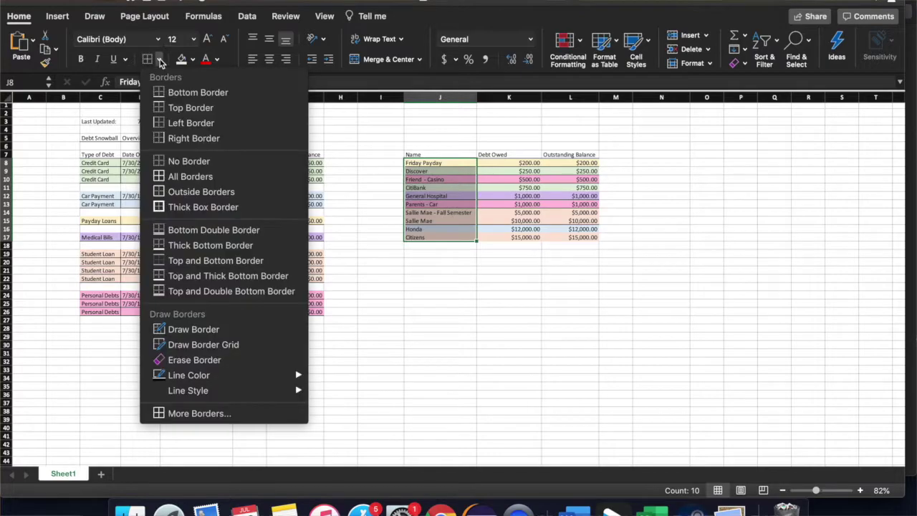
- Add a right border along the sorted Name column J8:J17
{"action": "left_click", "coordinate": [220, 141]}
{"action": "left_click", "coordinate": [461, 318]}
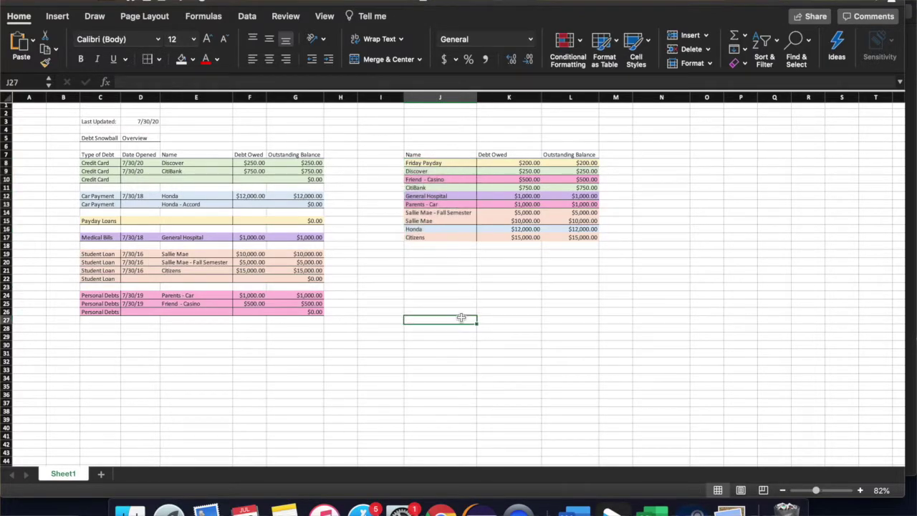
{"action": "scroll", "coordinate": [461, 318], "scroll_direction": "down", "scroll_amount": 1}
{"action": "scroll", "coordinate": [460, 317], "scroll_direction": "right", "scroll_amount": 1}
- Add bottom borders under the Sallie Mae - Fall Semester row J14:L14 and Honda row J16:L16
{"action": "left_click", "coordinate": [435, 204]}
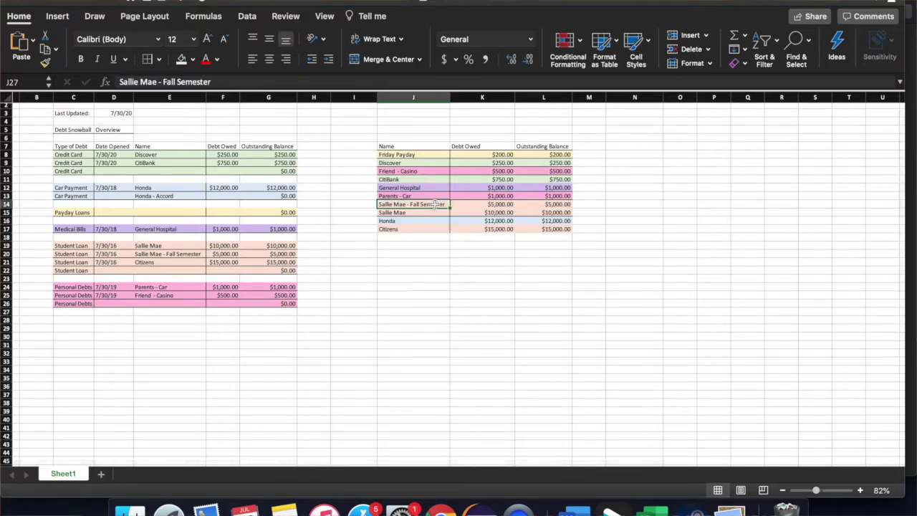
{"action": "left_click_drag", "start_coordinate": [435, 204], "coordinate": [545, 204]}
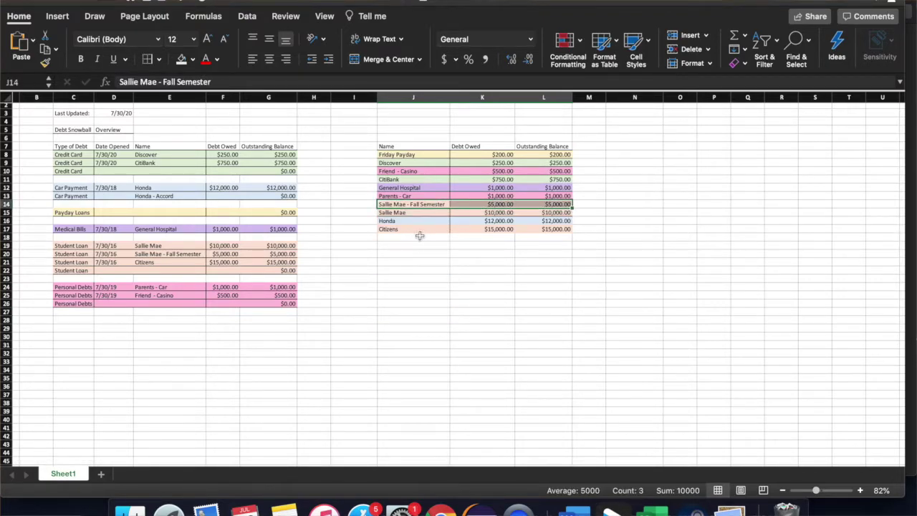
{"action": "left_click_drag", "start_coordinate": [407, 221], "coordinate": [548, 221]}
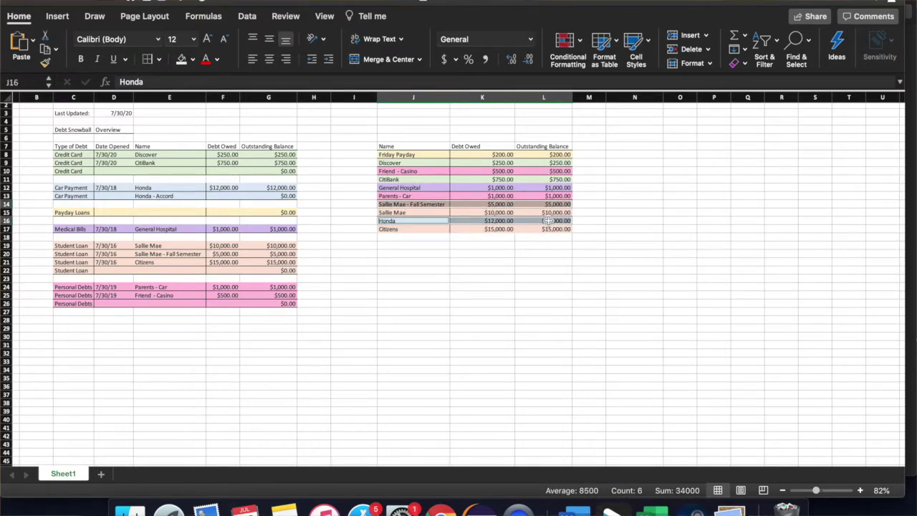
{"action": "left_click", "coordinate": [159, 60]}
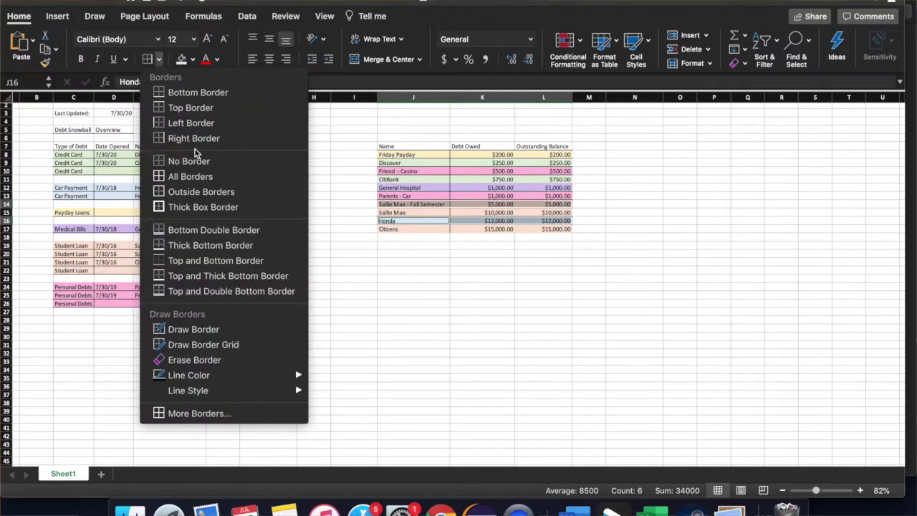
{"action": "left_click", "coordinate": [195, 93]}
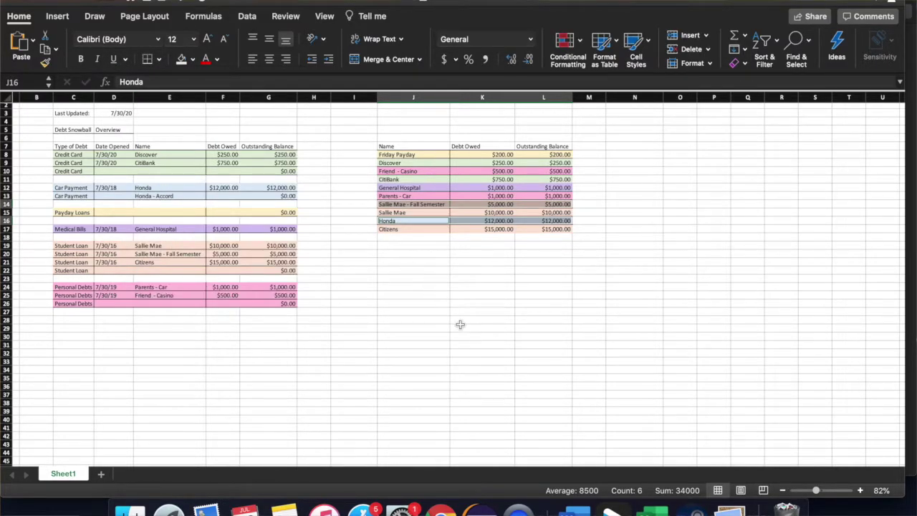
{"action": "left_click", "coordinate": [477, 335]}
{"action": "scroll", "coordinate": [478, 332], "scroll_direction": "up", "scroll_amount": 1}
{"action": "scroll", "coordinate": [478, 331], "scroll_direction": "right", "scroll_amount": 3}
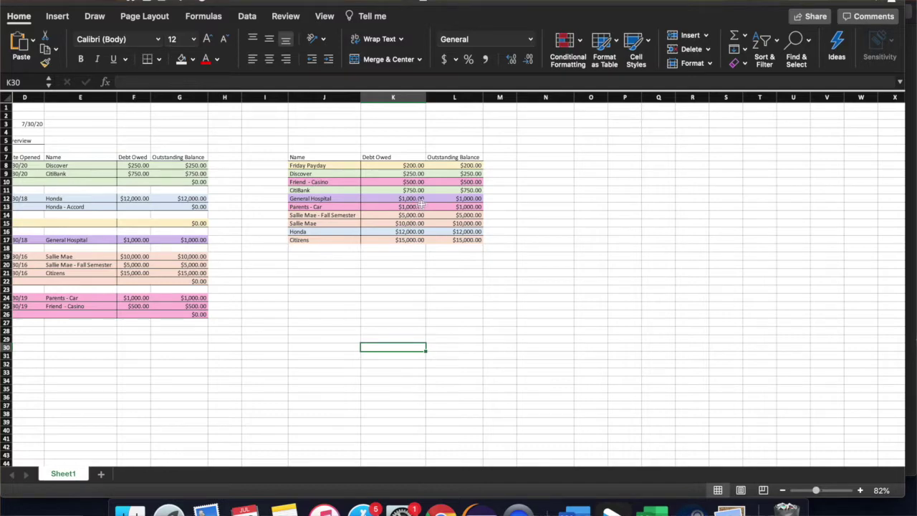
{"action": "scroll", "coordinate": [443, 262], "scroll_direction": "left", "scroll_amount": 1}
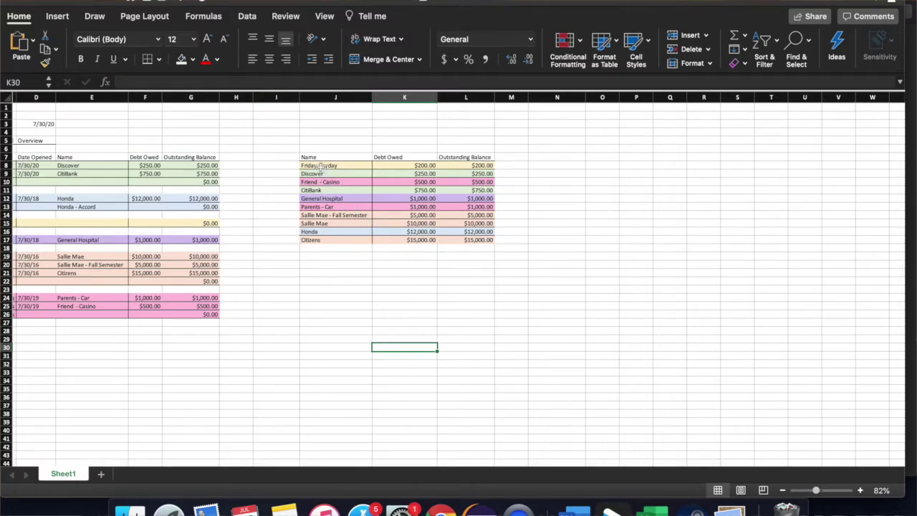
- Insert a clustered column chart from the sorted debt list J8:L17
{"action": "left_click_drag", "start_coordinate": [320, 167], "coordinate": [480, 241]}
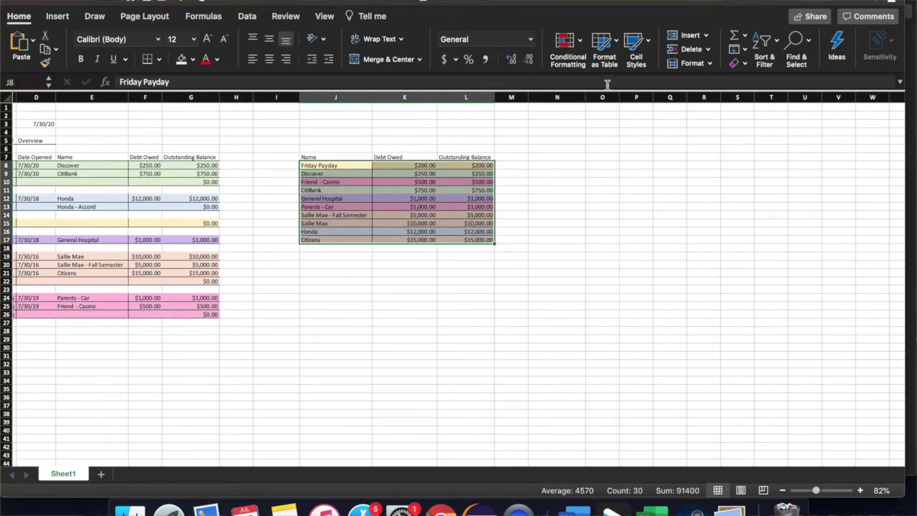
{"action": "left_click", "coordinate": [57, 17]}
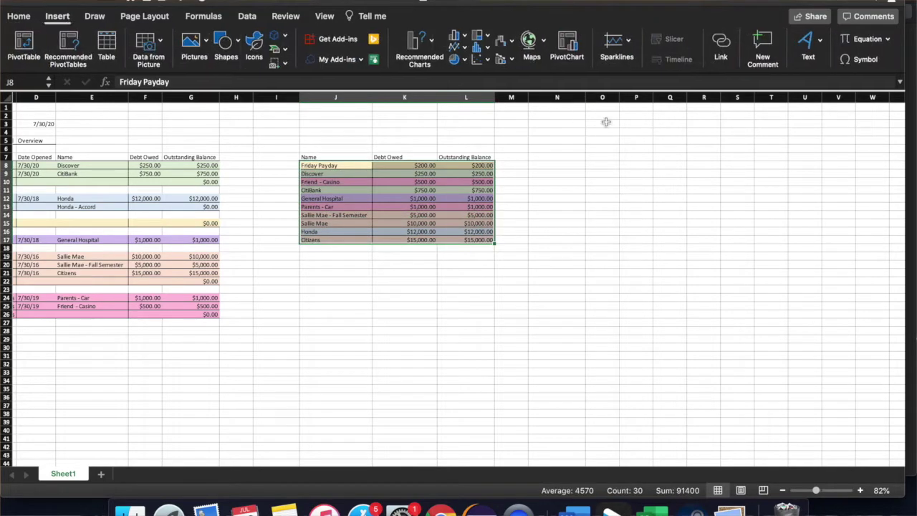
{"action": "left_click", "coordinate": [464, 40]}
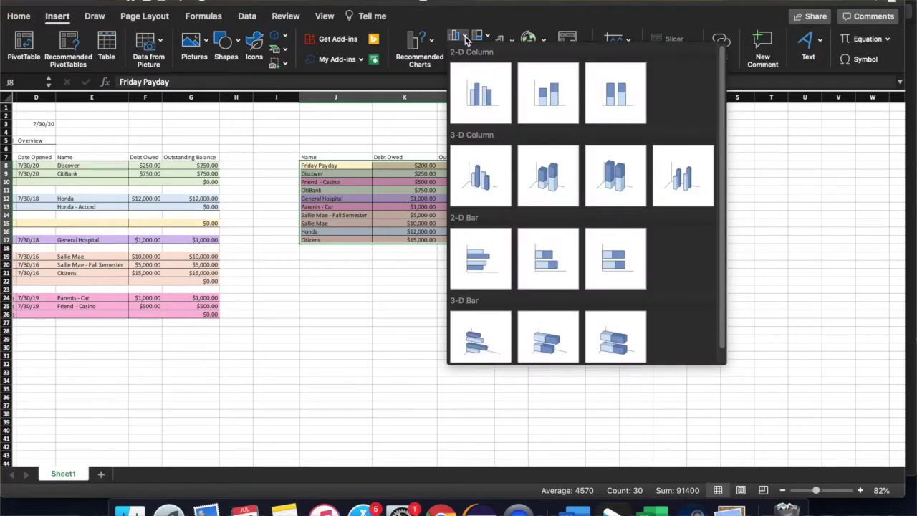
{"action": "left_click", "coordinate": [480, 91]}
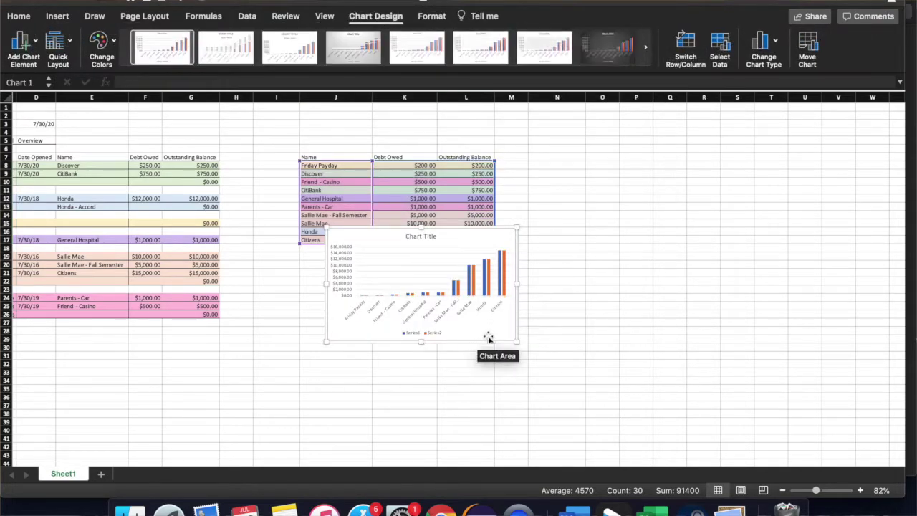
- Move the chart below the debt list and enlarge it from its corner handle
{"action": "left_click_drag", "start_coordinate": [493, 336], "coordinate": [467, 381]}
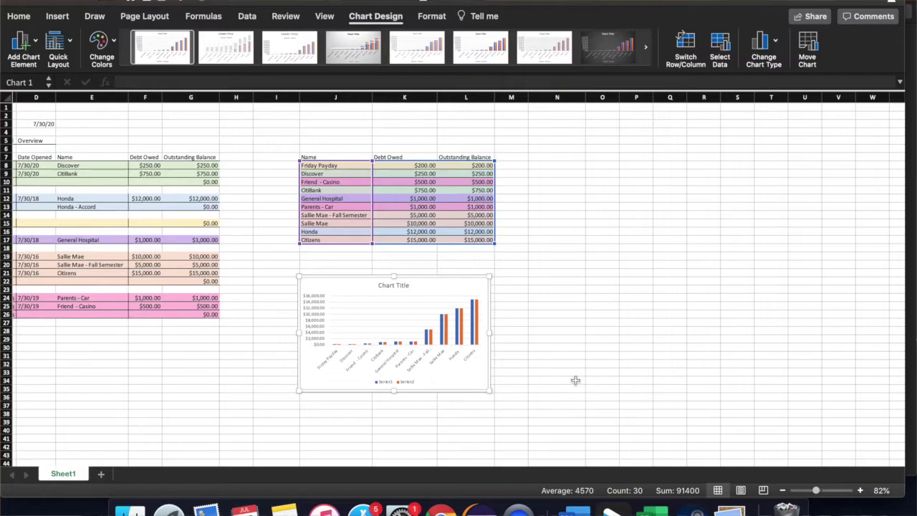
{"action": "scroll", "coordinate": [575, 380], "scroll_direction": "down", "scroll_amount": 3}
{"action": "scroll", "coordinate": [532, 305], "scroll_direction": "up", "scroll_amount": 3}
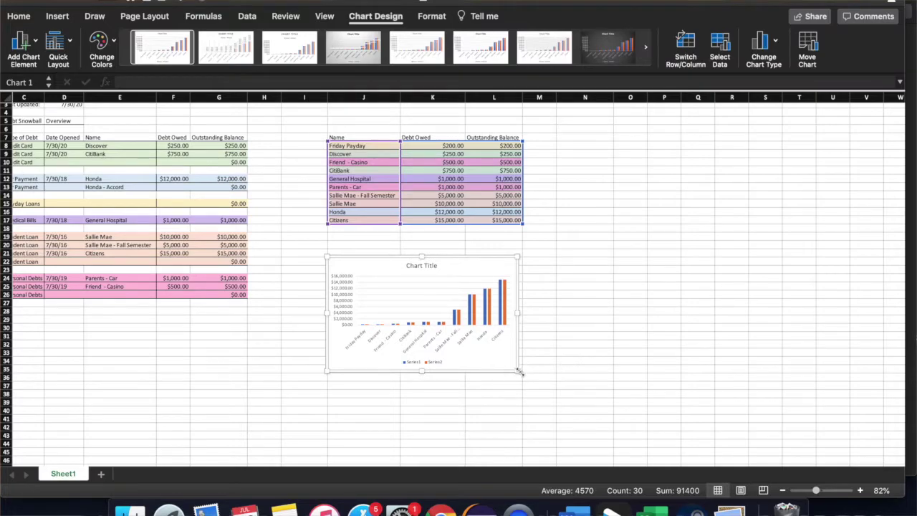
{"action": "left_click_drag", "start_coordinate": [519, 372], "coordinate": [660, 405]}
{"action": "left_click_drag", "start_coordinate": [661, 411], "coordinate": [684, 419]}
{"action": "left_click", "coordinate": [617, 149]}
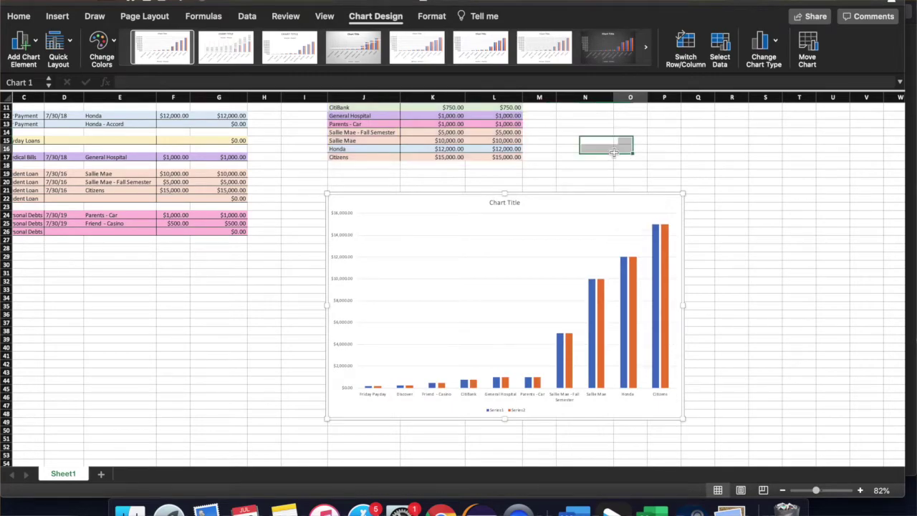
{"action": "scroll", "coordinate": [574, 150], "scroll_direction": "up", "scroll_amount": 2}
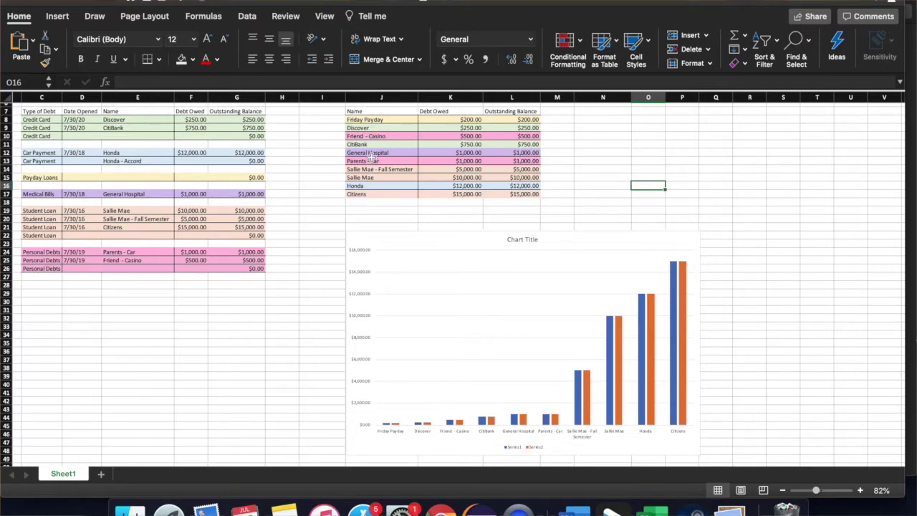
{"action": "scroll", "coordinate": [372, 195], "scroll_direction": "up", "scroll_amount": 3}
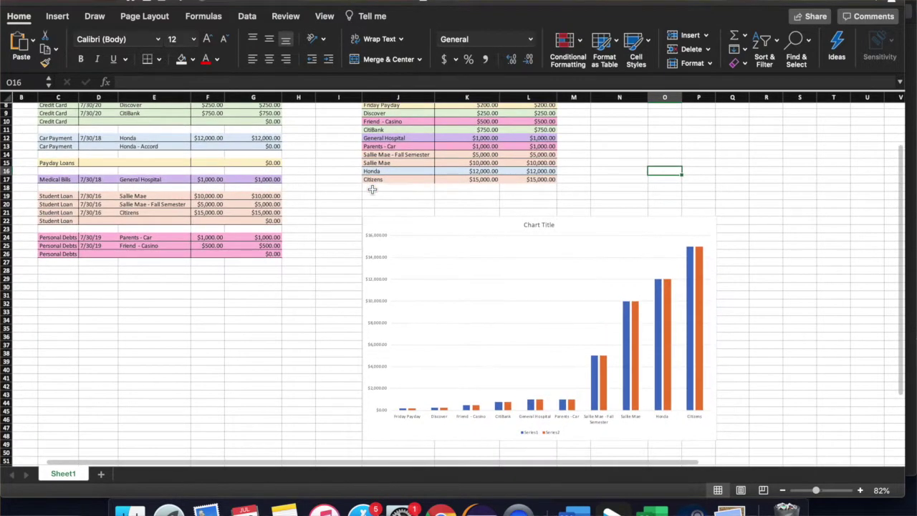
{"action": "scroll", "coordinate": [372, 188], "scroll_direction": "down", "scroll_amount": 1}
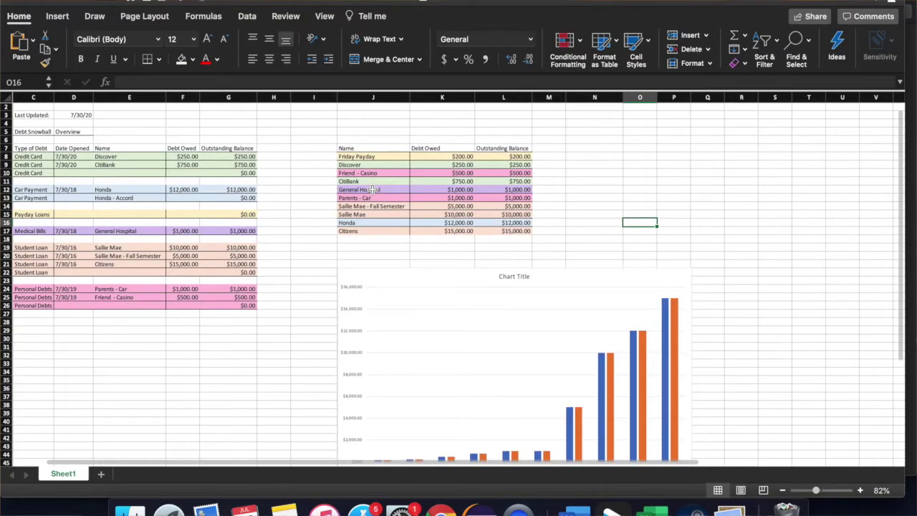
{"action": "scroll", "coordinate": [372, 189], "scroll_direction": "down", "scroll_amount": 8}
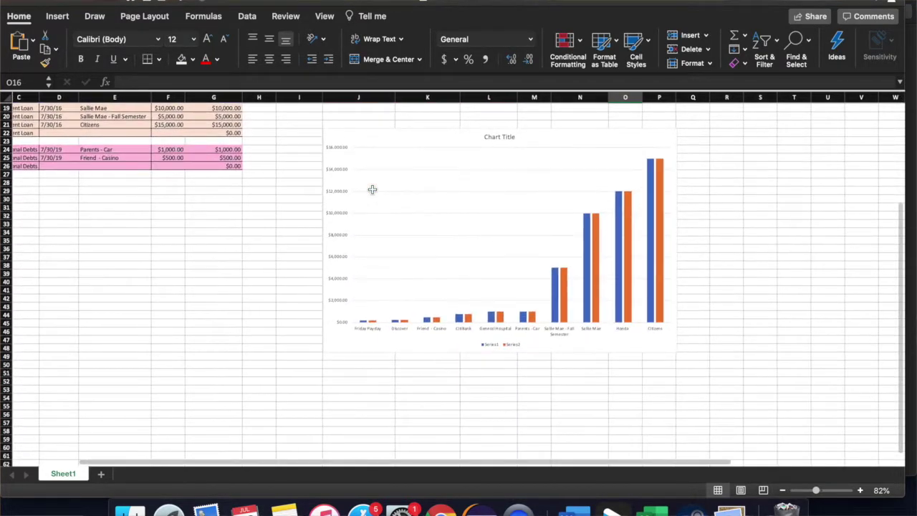
{"action": "scroll", "coordinate": [373, 193], "scroll_direction": "up", "scroll_amount": 2}
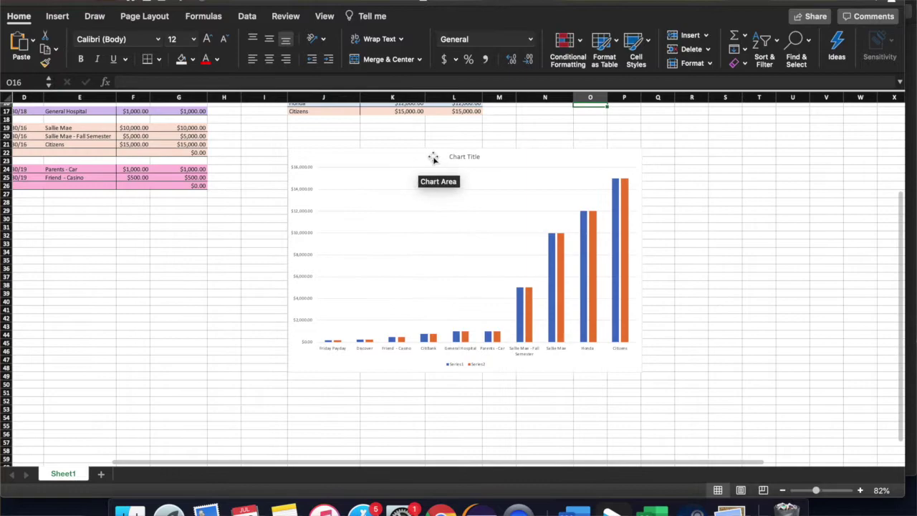
- Replace the chart's placeholder title text with 'Debt Snowball - You Got This!'
{"action": "left_click", "coordinate": [464, 156]}
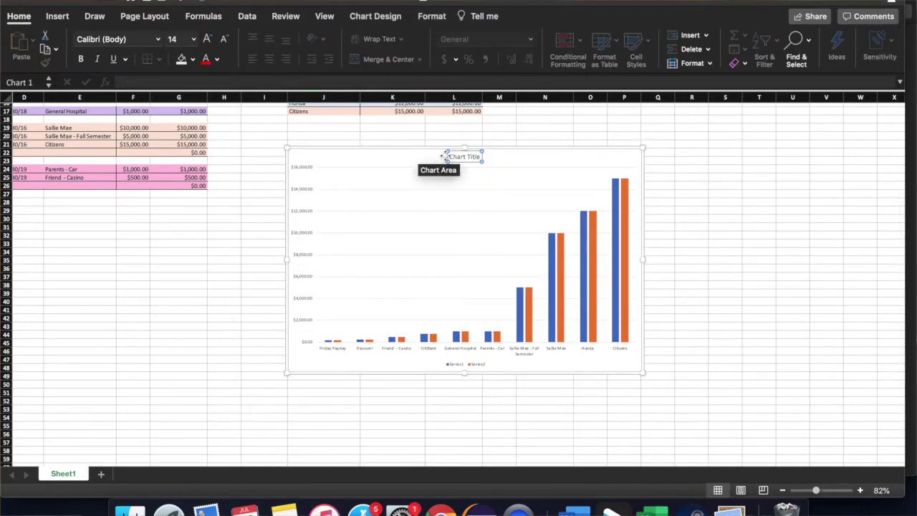
{"action": "left_click", "coordinate": [464, 157]}
{"action": "triple_click", "coordinate": [465, 157]}
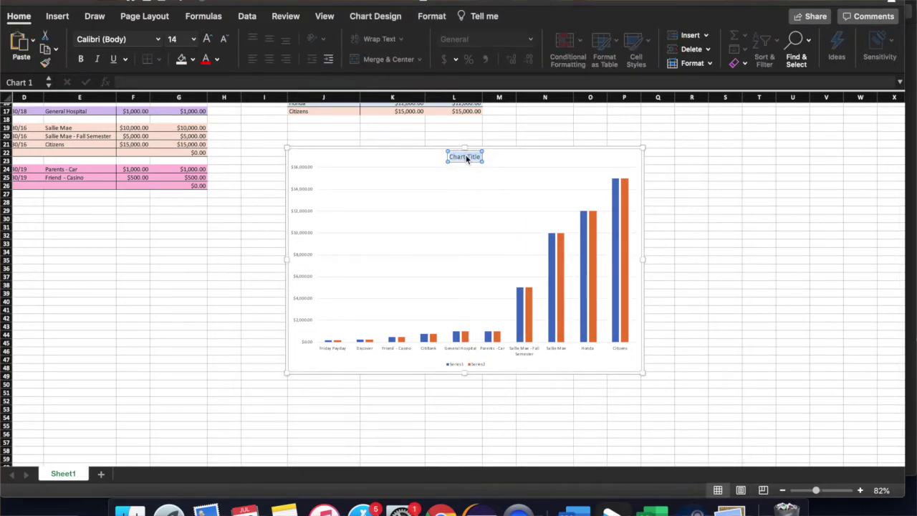
{"action": "type", "text": "Debt Snowball"}
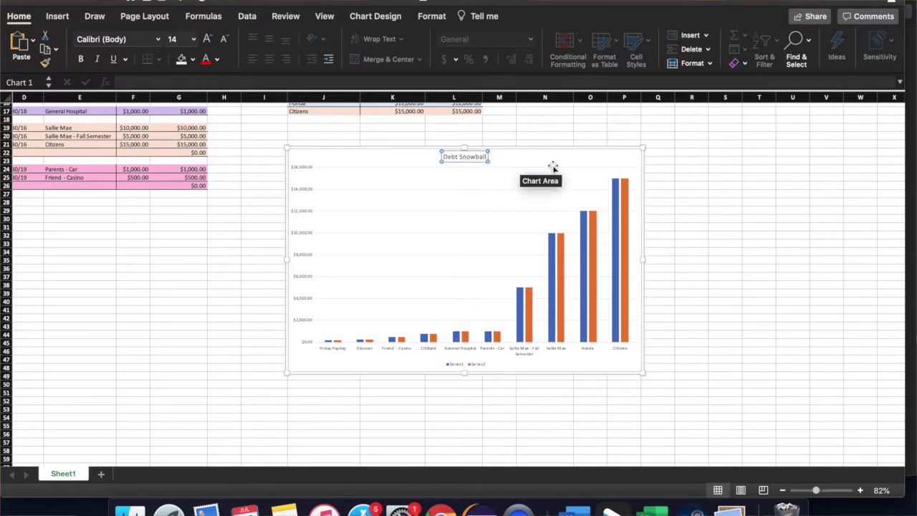
{"action": "type", "text": " -"}
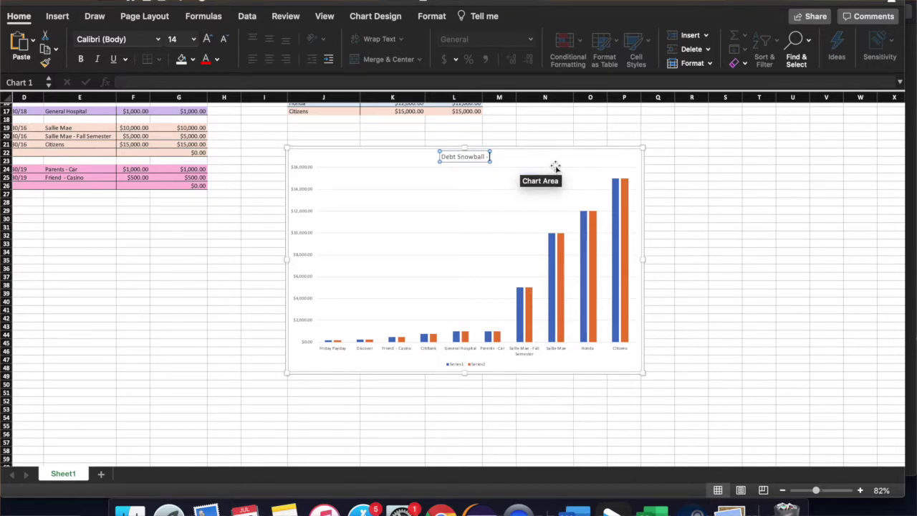
{"action": "type", "text": " You"}
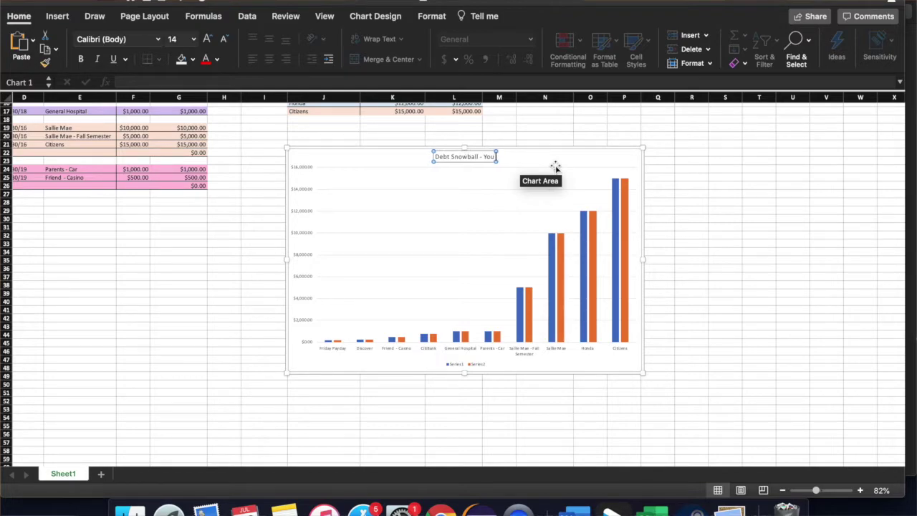
{"action": "type", "text": " Got This!"}
{"action": "left_click", "coordinate": [713, 220]}
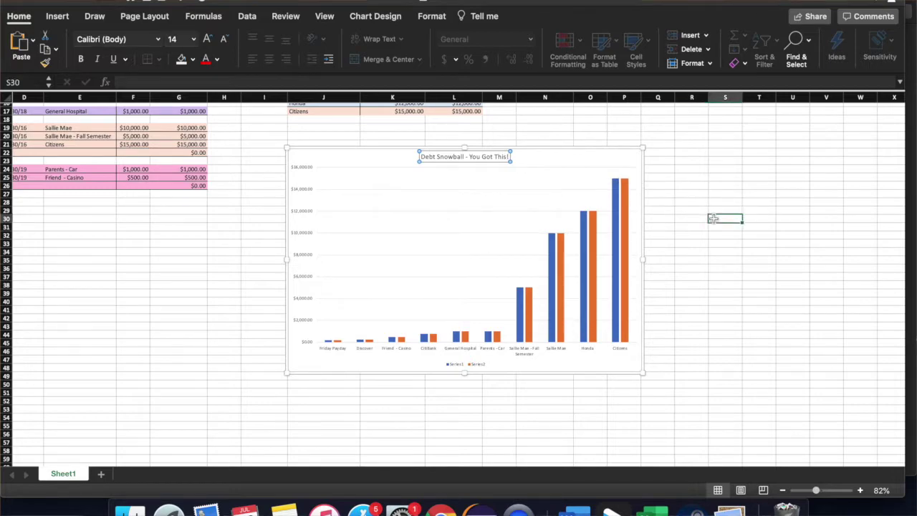
- Fill the first series' bars red
{"action": "left_click", "coordinate": [614, 250]}
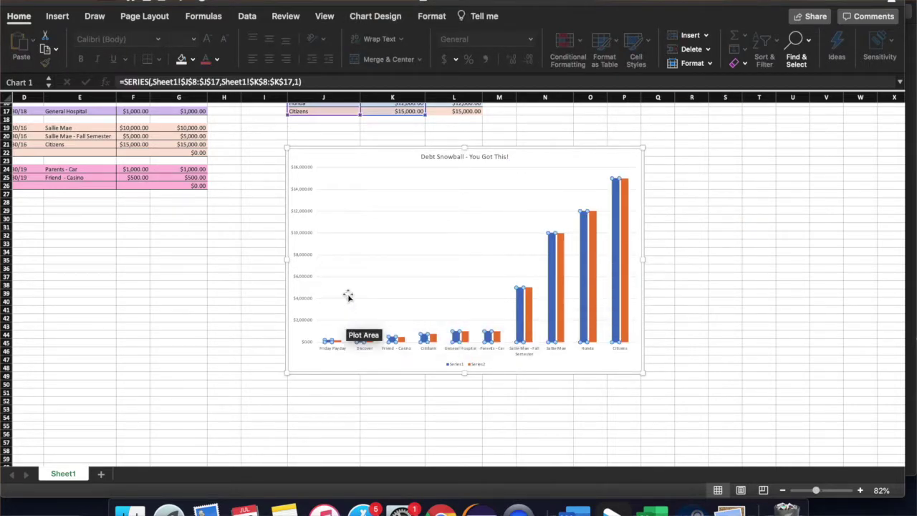
{"action": "left_click", "coordinate": [192, 60]}
{"action": "left_click", "coordinate": [198, 224]}
{"action": "left_click", "coordinate": [793, 251]}
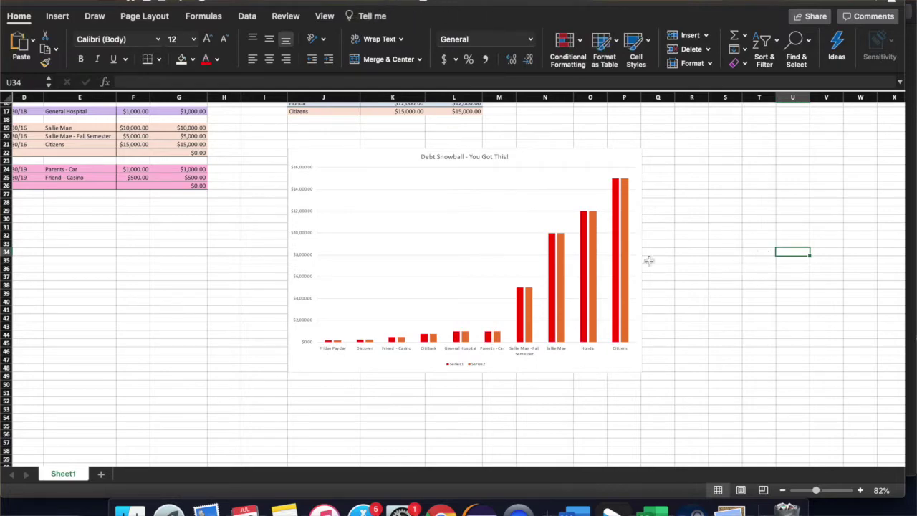
{"action": "left_click", "coordinate": [731, 169]}
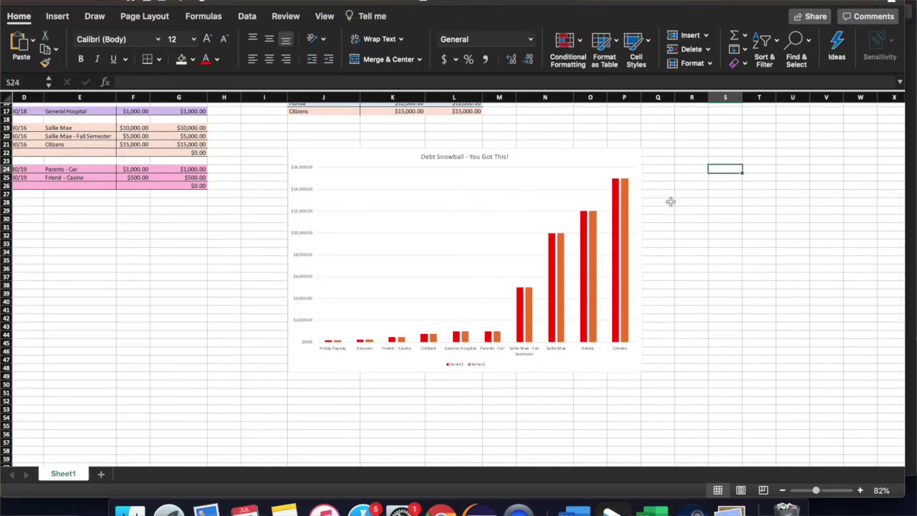
- Give the second series a solid black border and no fill, making its bars hollow
{"action": "double_click", "coordinate": [625, 245]}
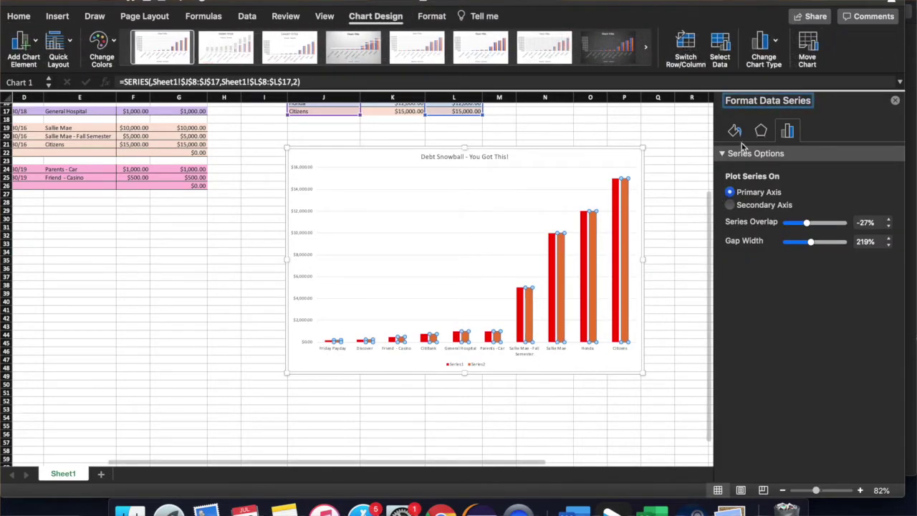
{"action": "left_click", "coordinate": [735, 131]}
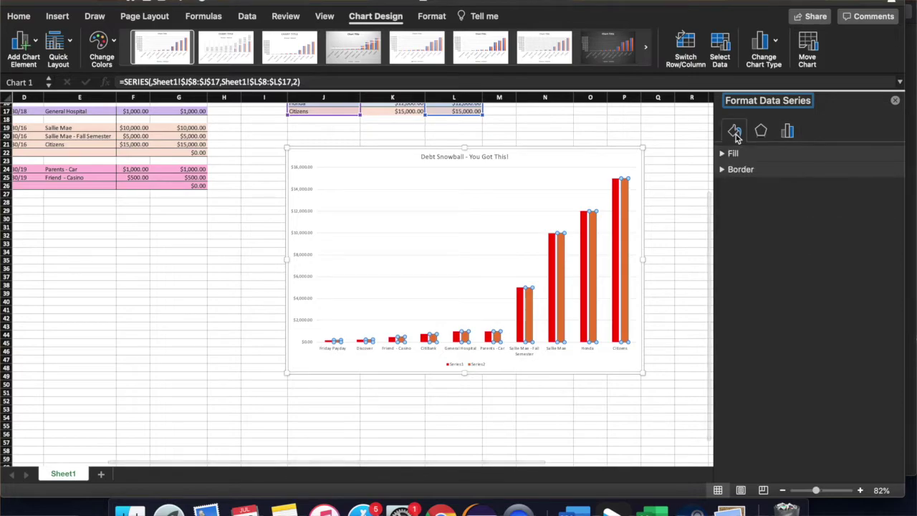
{"action": "left_click", "coordinate": [724, 171]}
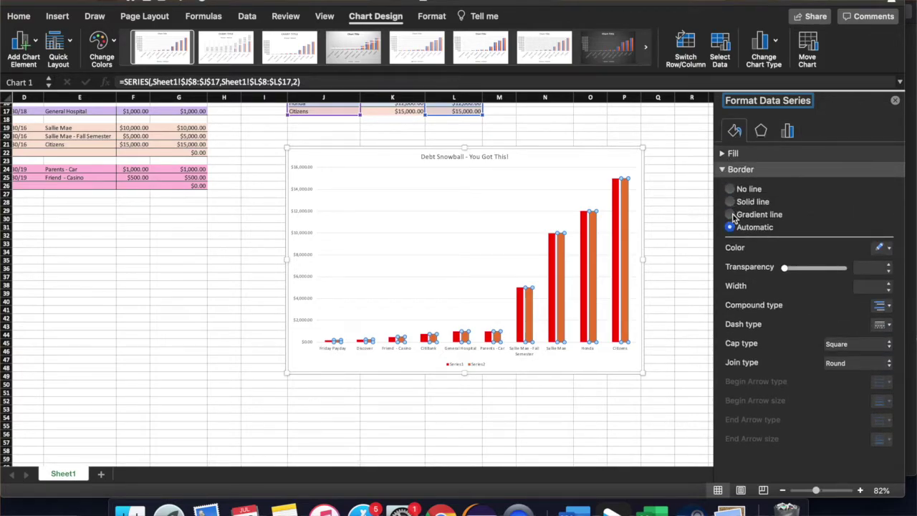
{"action": "left_click", "coordinate": [730, 202]}
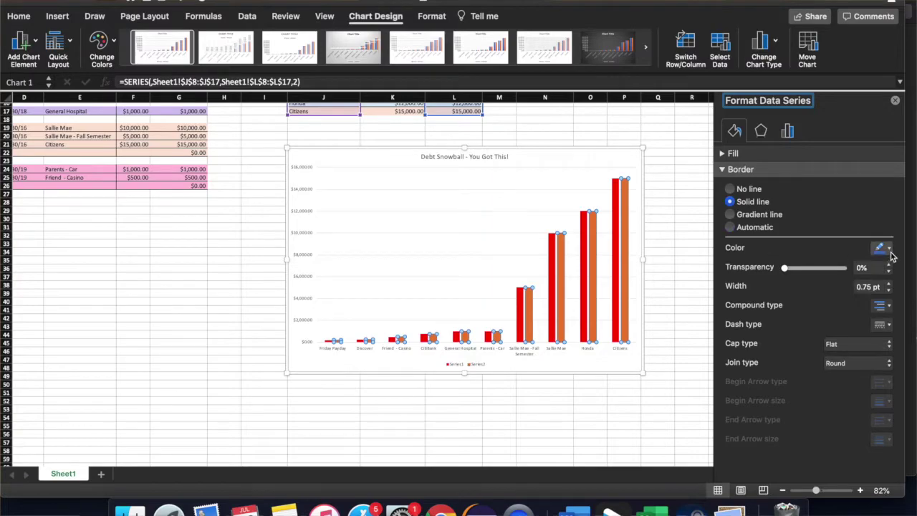
{"action": "left_click", "coordinate": [890, 251]}
{"action": "left_click", "coordinate": [817, 284]}
{"action": "left_click", "coordinate": [724, 154]}
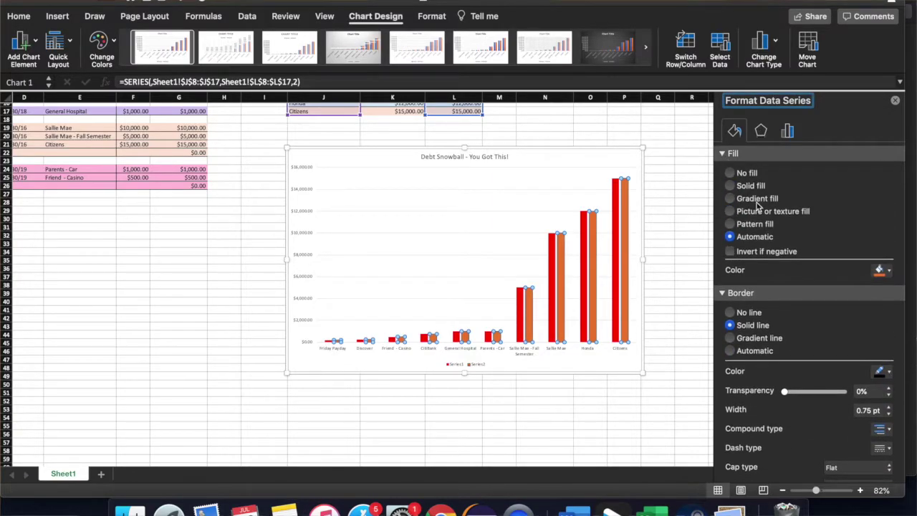
{"action": "left_click", "coordinate": [731, 173]}
{"action": "left_click", "coordinate": [686, 255]}
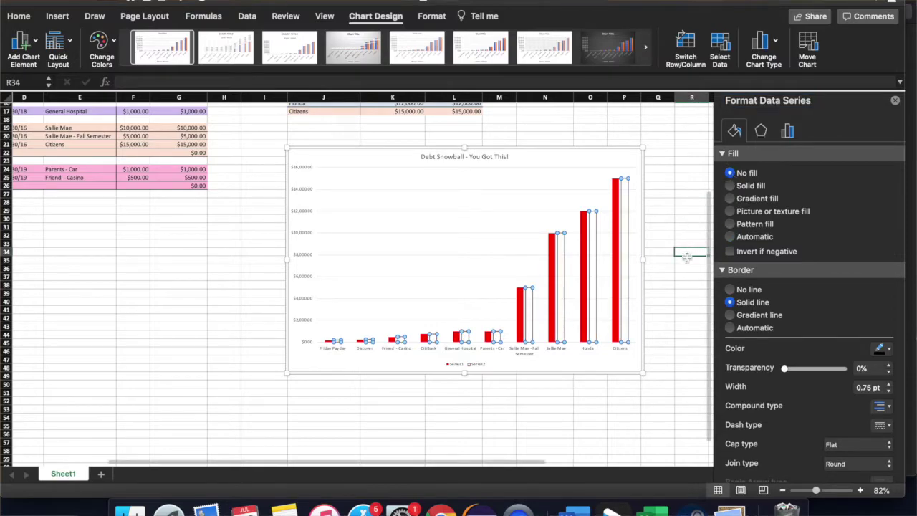
{"action": "left_click", "coordinate": [687, 258]}
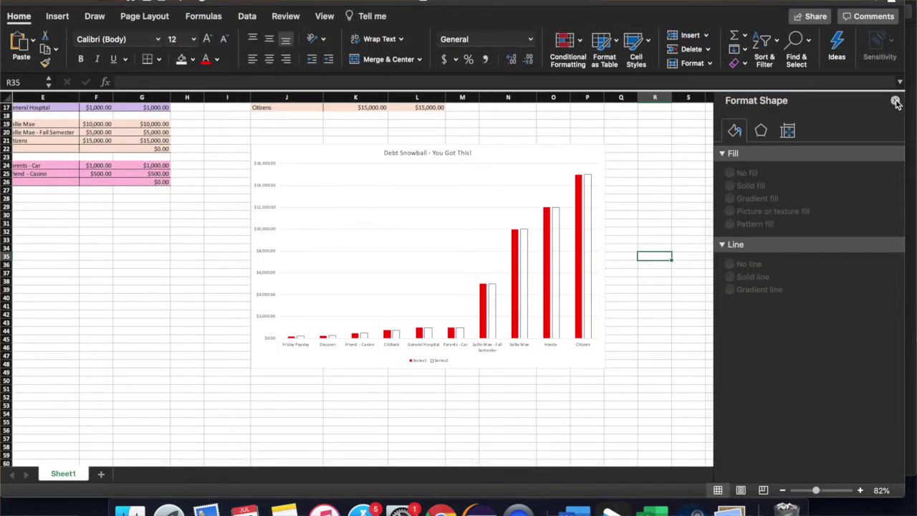
{"action": "left_click", "coordinate": [896, 102]}
- Scroll around the sheet to inspect the debt chart's red and outlined columns
{"action": "mouse_move", "coordinate": [579, 292]}
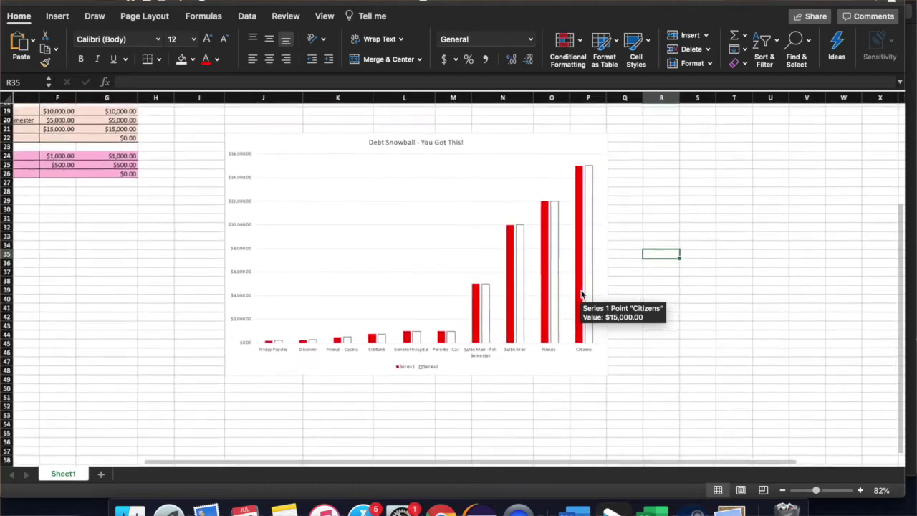
{"action": "scroll", "coordinate": [581, 293], "scroll_direction": "up", "scroll_amount": 4}
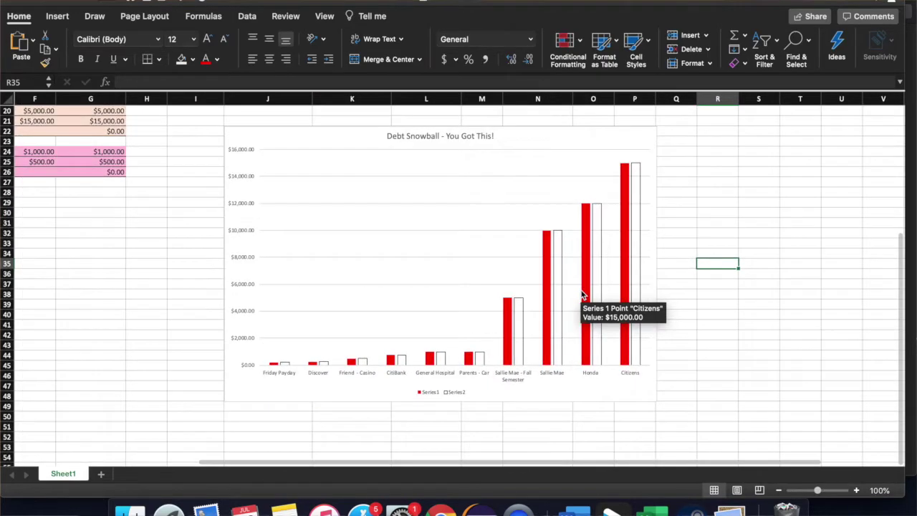
{"action": "scroll", "coordinate": [581, 294], "scroll_direction": "down", "scroll_amount": 1}
{"action": "scroll", "coordinate": [580, 294], "scroll_direction": "left", "scroll_amount": 1}
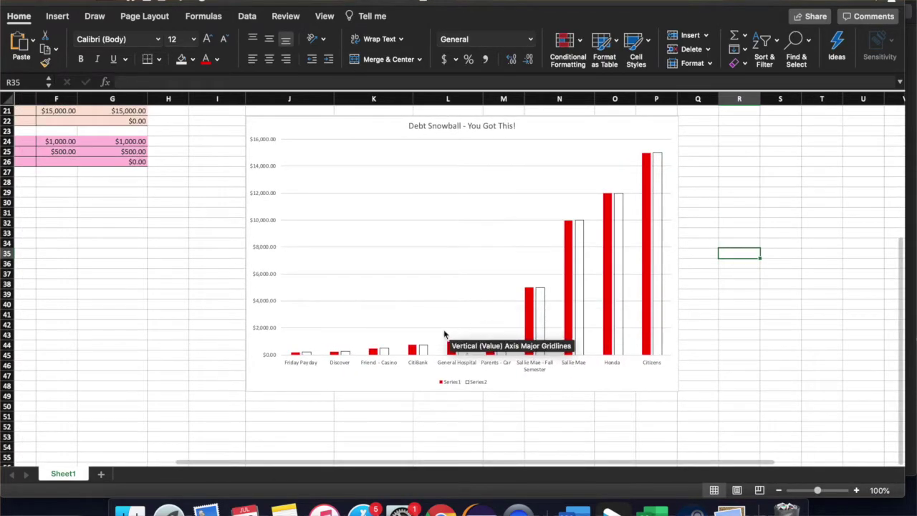
{"action": "scroll", "coordinate": [308, 384], "scroll_direction": "up", "scroll_amount": 1}
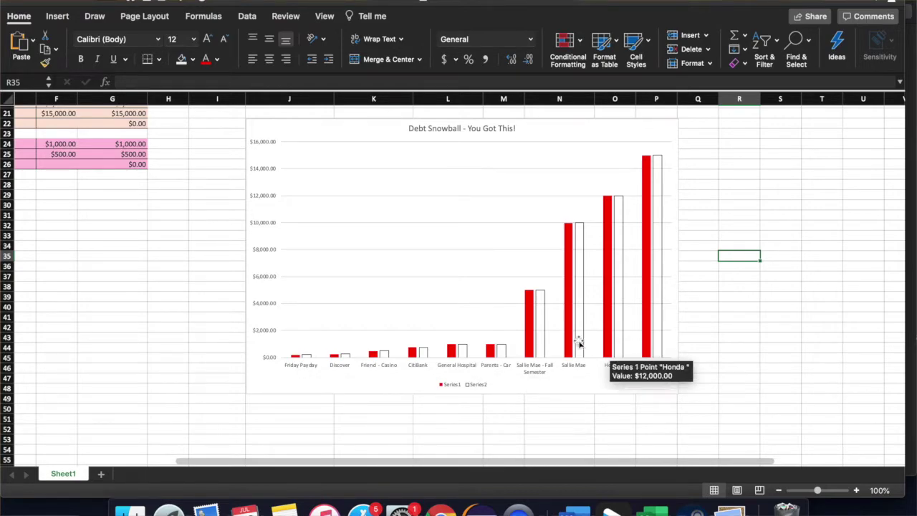
{"action": "mouse_move", "coordinate": [527, 331]}
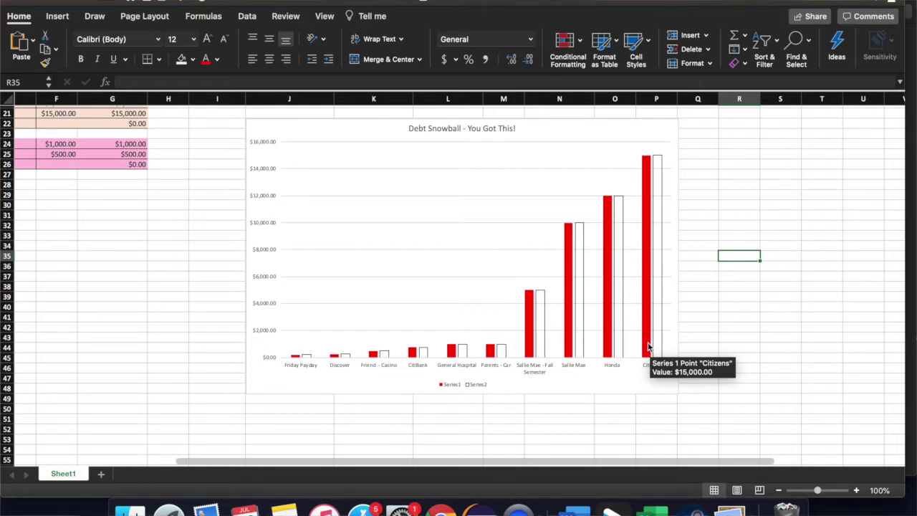
{"action": "left_click", "coordinate": [725, 387]}
{"action": "scroll", "coordinate": [725, 387], "scroll_direction": "up", "scroll_amount": 3}
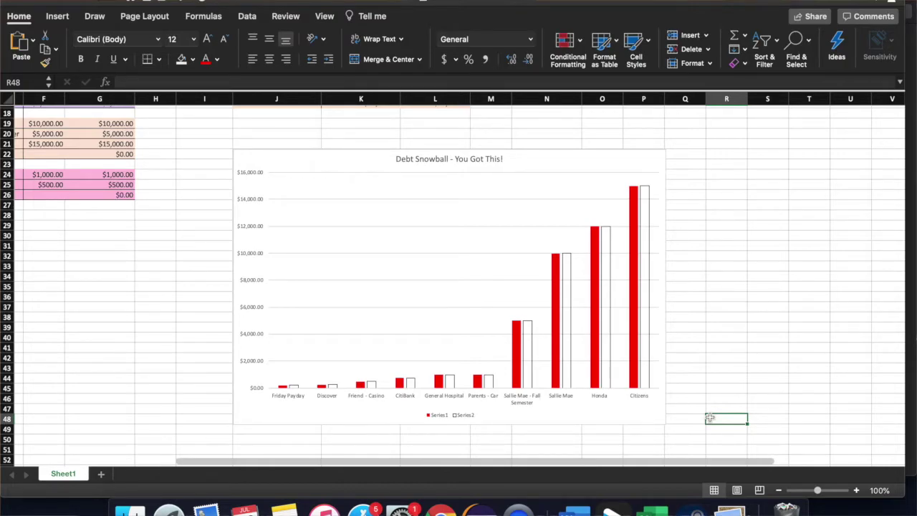
{"action": "scroll", "coordinate": [709, 418], "scroll_direction": "down", "scroll_amount": 2}
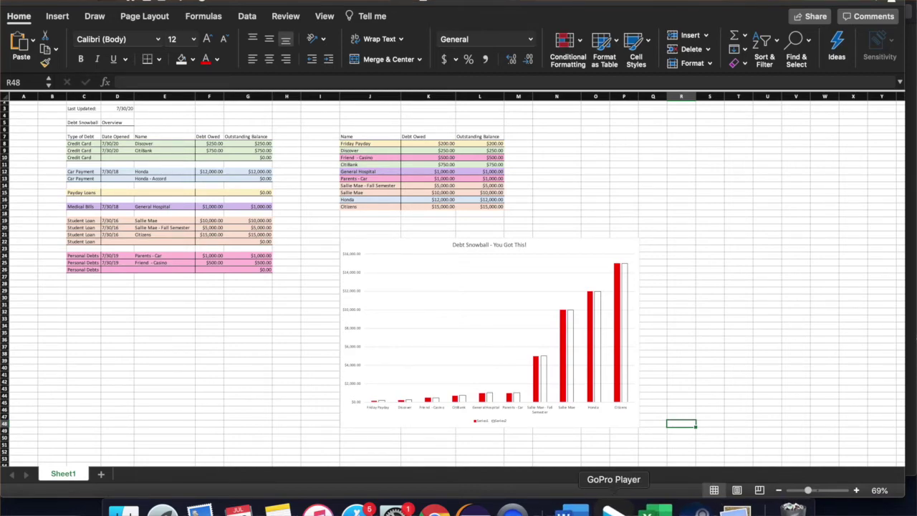
{"action": "scroll", "coordinate": [467, 392], "scroll_direction": "up", "scroll_amount": 1}
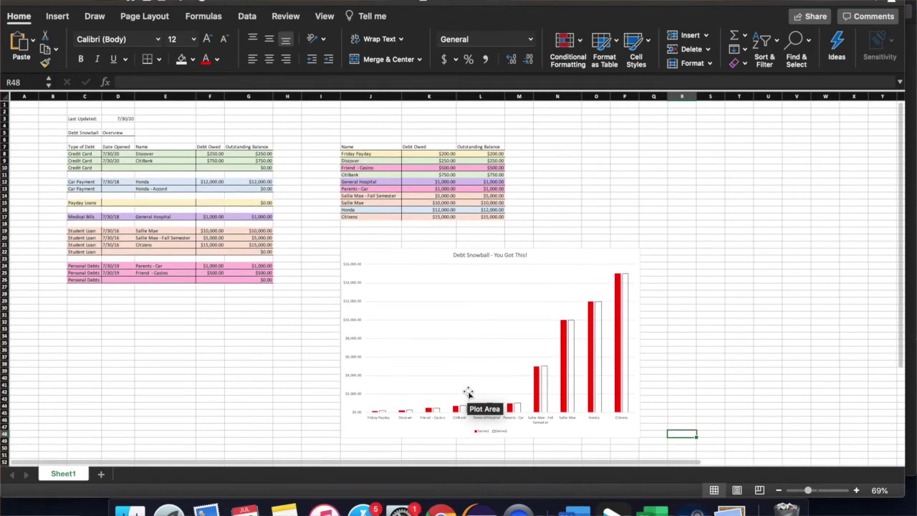